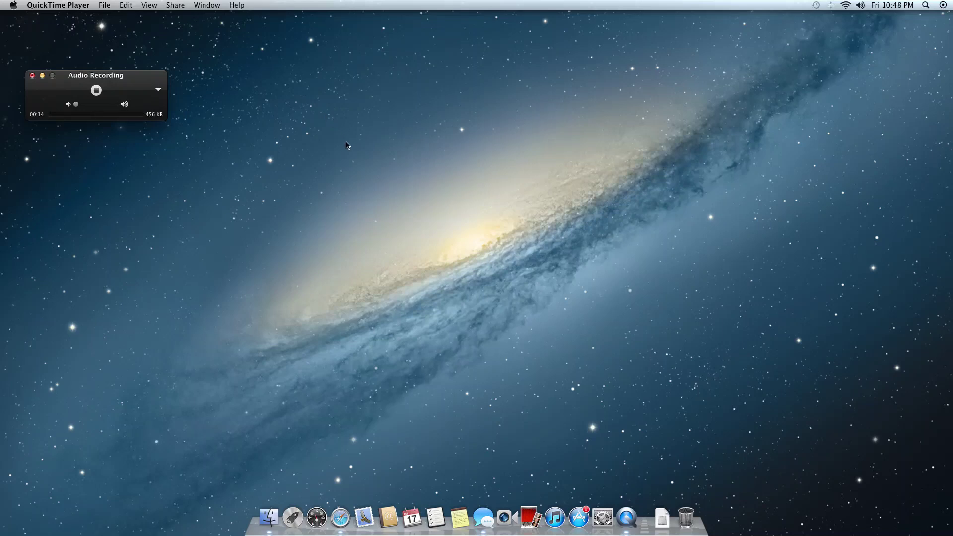
Open the empty Notification Center panel from the menu-bar icon, toggling it once
{"action": "left_click", "coordinate": [942, 6]}
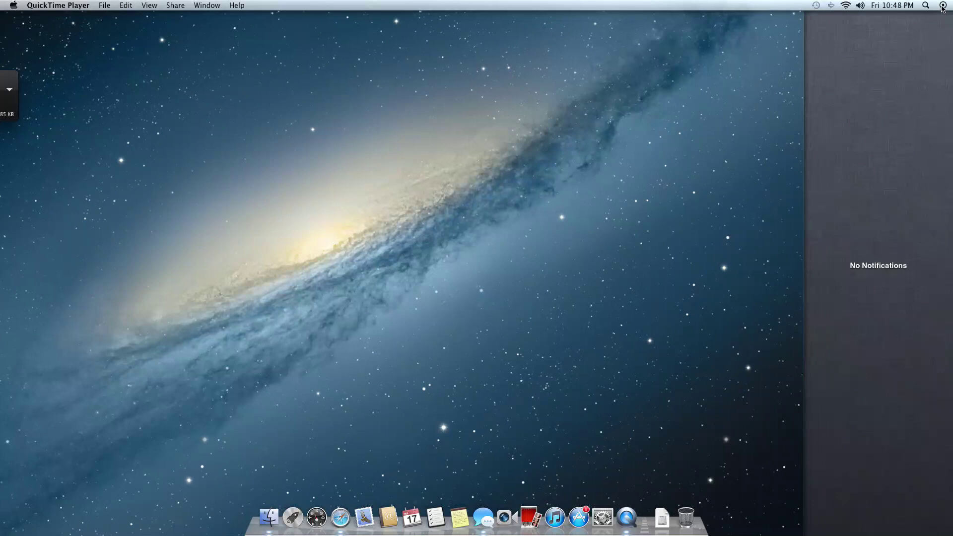
{"action": "left_click", "coordinate": [942, 6]}
{"action": "left_click", "coordinate": [941, 6]}
Close Notification Center, reopen it to read the new Messages alert, then close it
{"action": "left_click", "coordinate": [667, 154]}
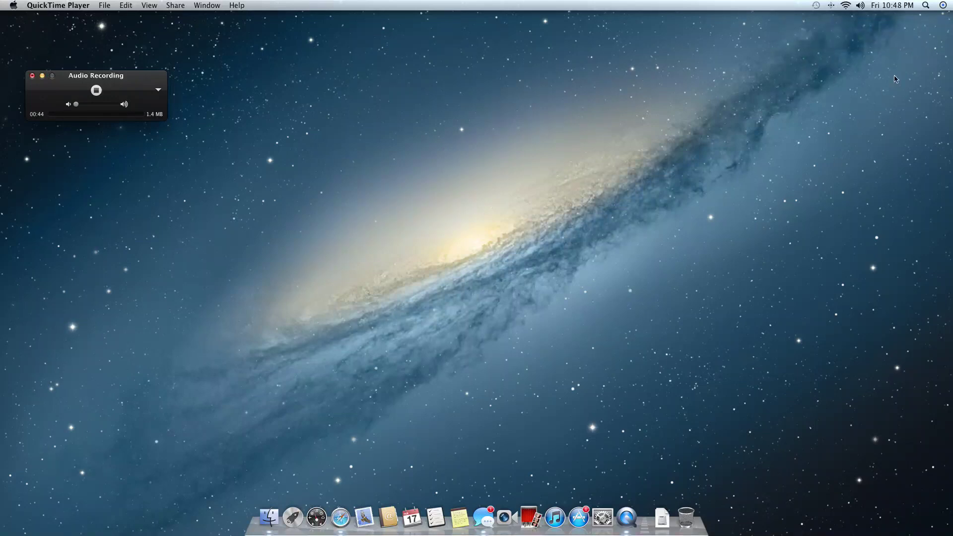
{"action": "left_click", "coordinate": [941, 7]}
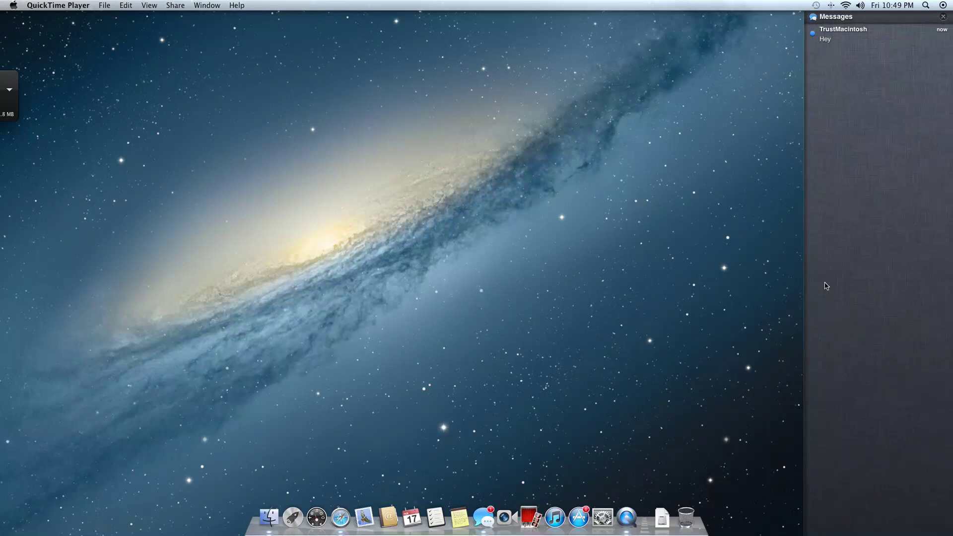
{"action": "left_click", "coordinate": [725, 209]}
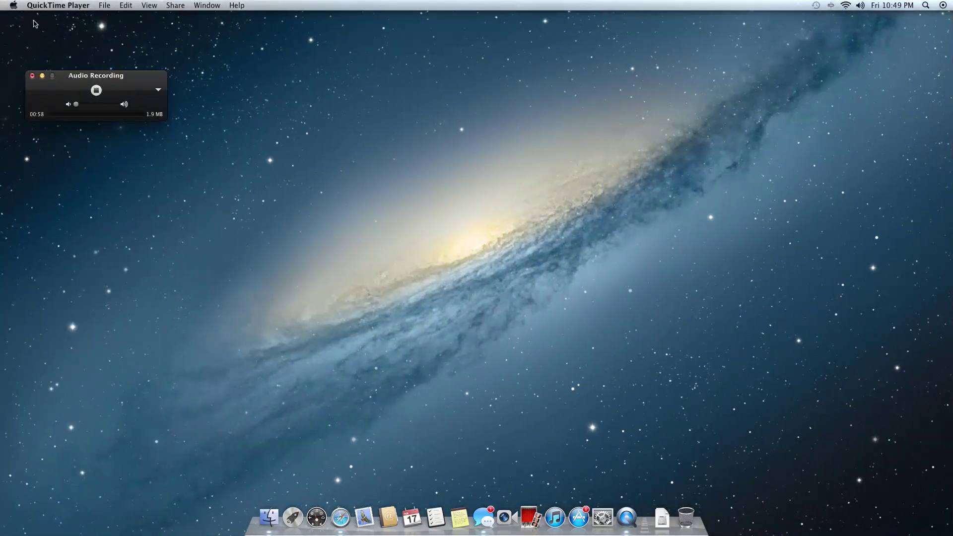
{"action": "left_click", "coordinate": [11, 5]}
{"action": "left_click", "coordinate": [40, 17]}
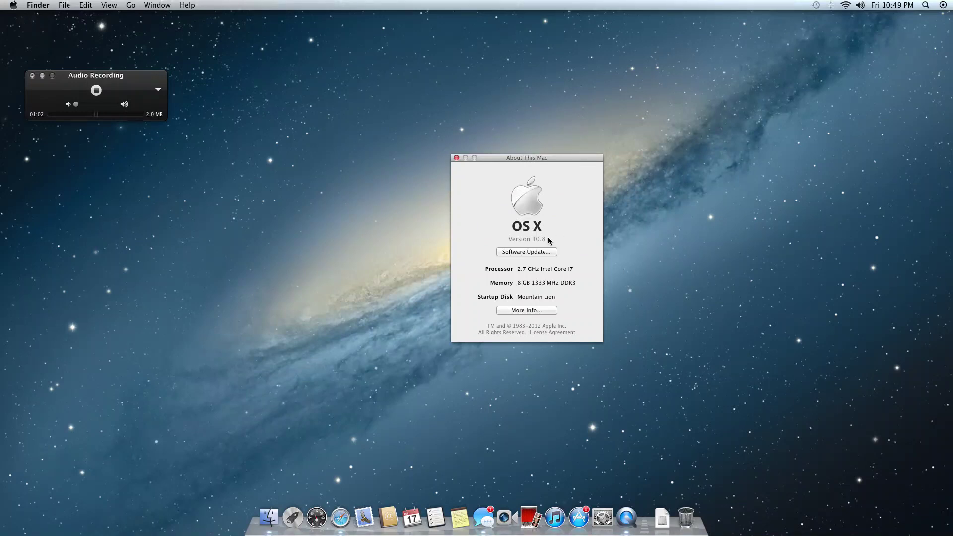
{"action": "left_click", "coordinate": [528, 253]}
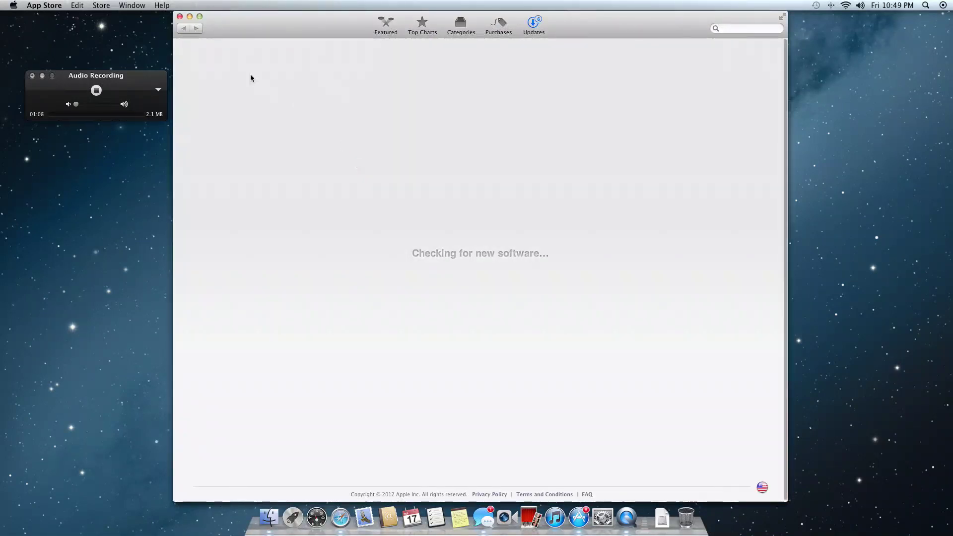
{"action": "left_click", "coordinate": [180, 17]}
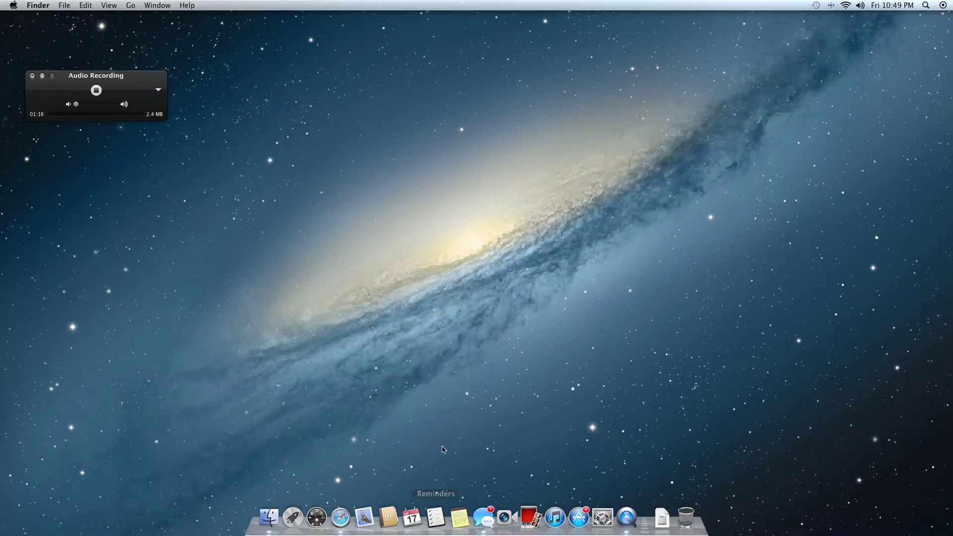
{"action": "left_click", "coordinate": [603, 514]}
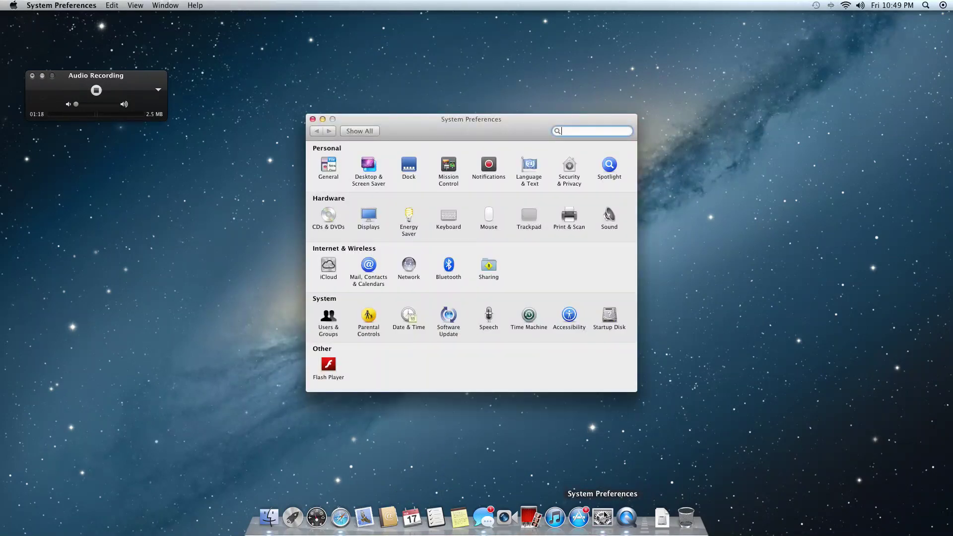
{"action": "left_click", "coordinate": [490, 163]}
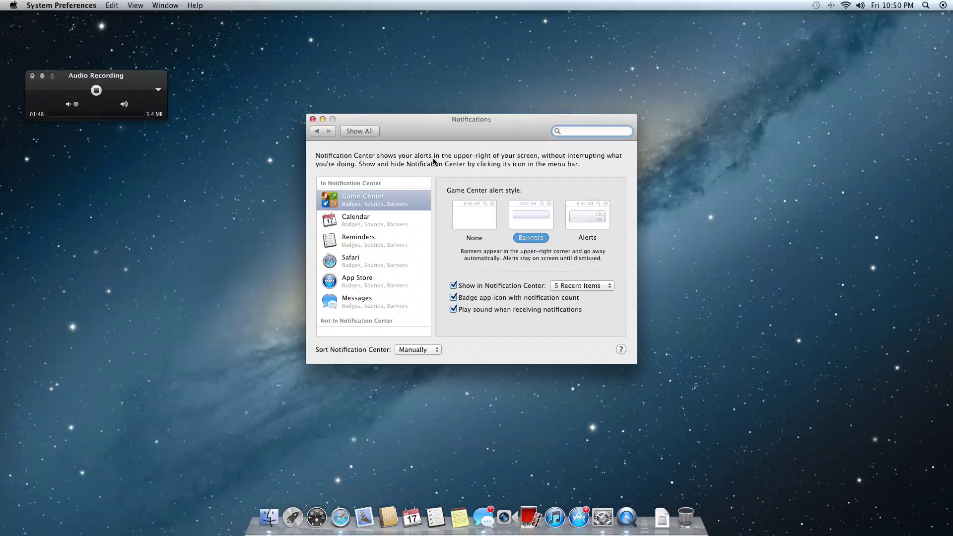
{"action": "left_click_drag", "start_coordinate": [470, 127], "coordinate": [508, 138]}
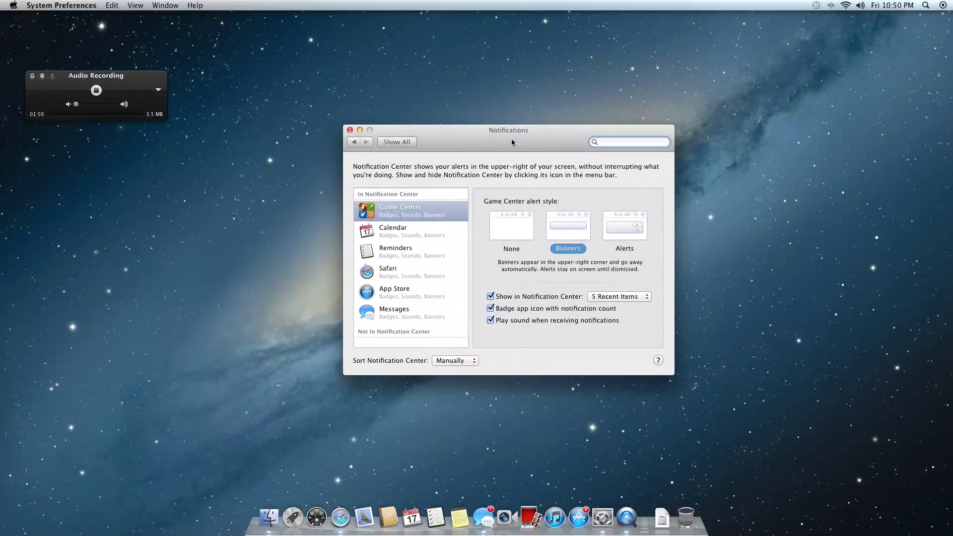
{"action": "left_click", "coordinate": [350, 130]}
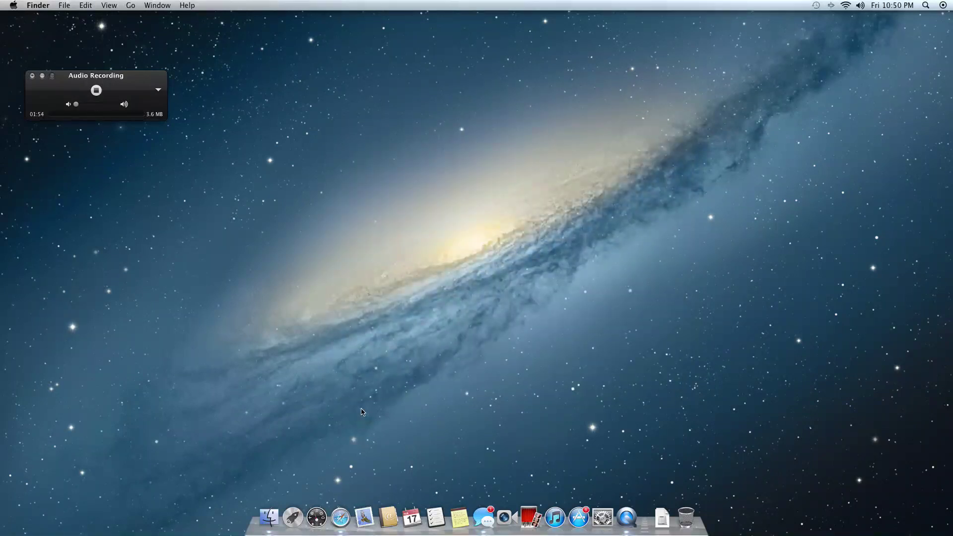
{"action": "key", "text": "F12"}
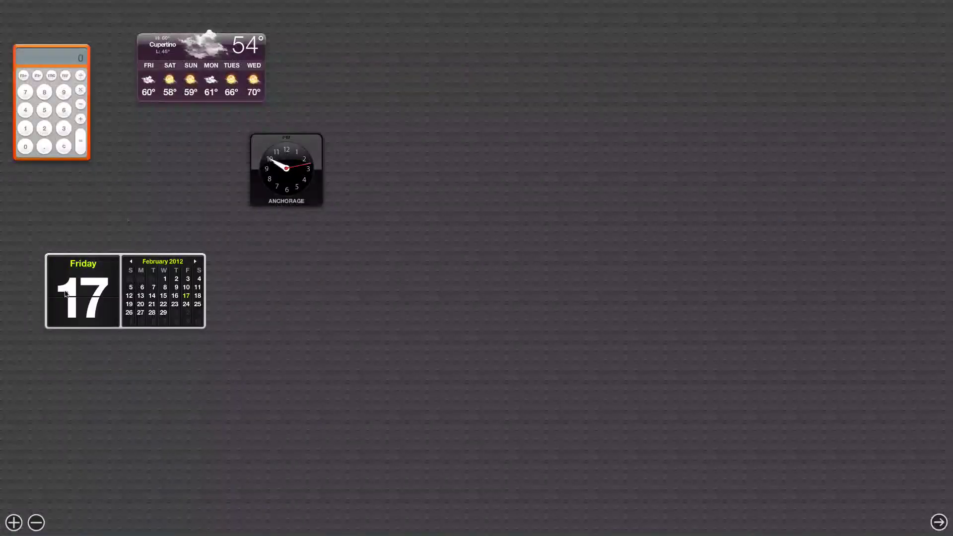
{"action": "left_click", "coordinate": [13, 523]}
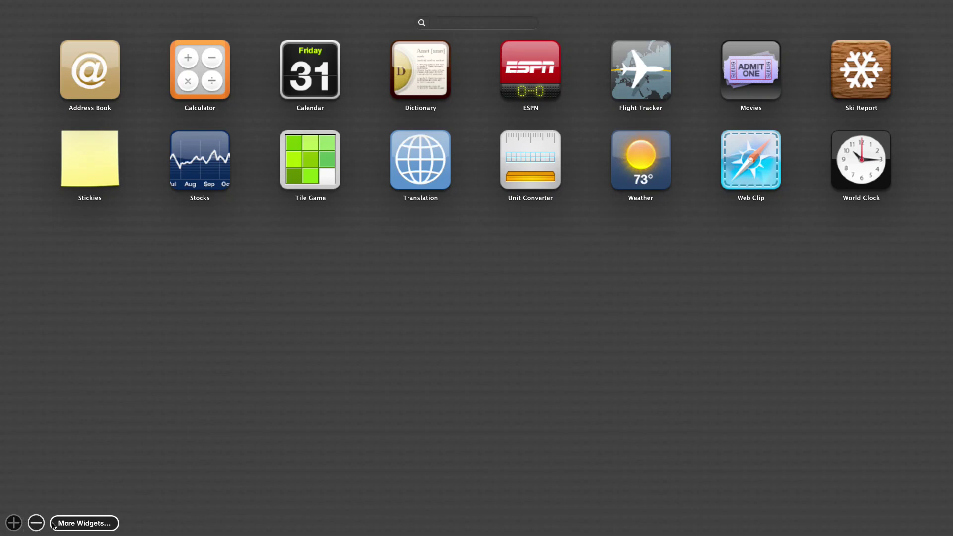
{"action": "left_click", "coordinate": [64, 475]}
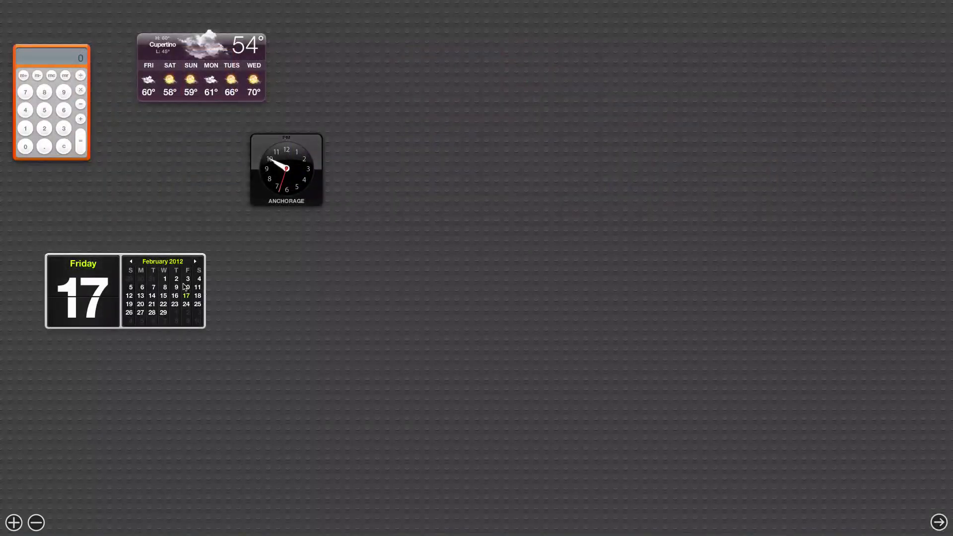
{"action": "left_click", "coordinate": [935, 525]}
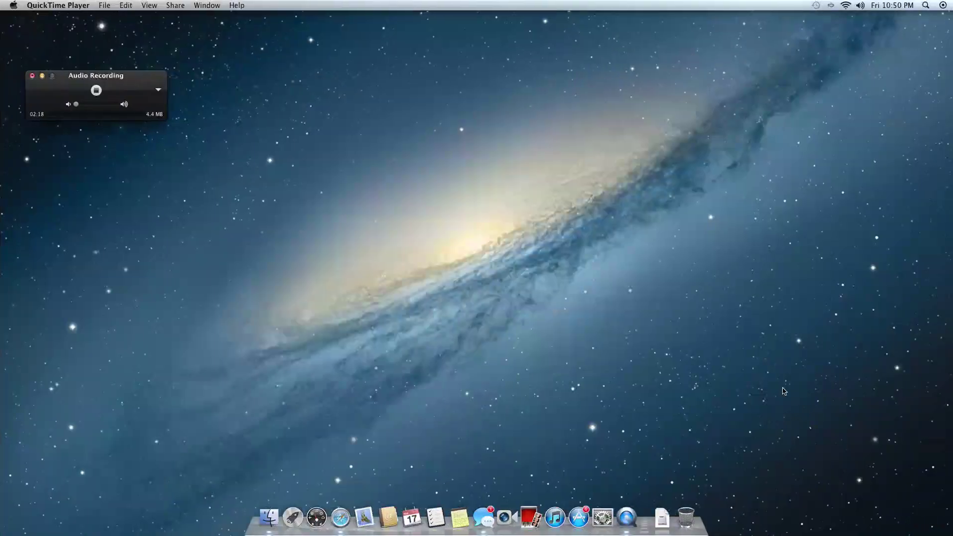
Close Launchpad, then briefly bring up and dismiss Dashboard
{"action": "mouse_move", "coordinate": [950, 2]}
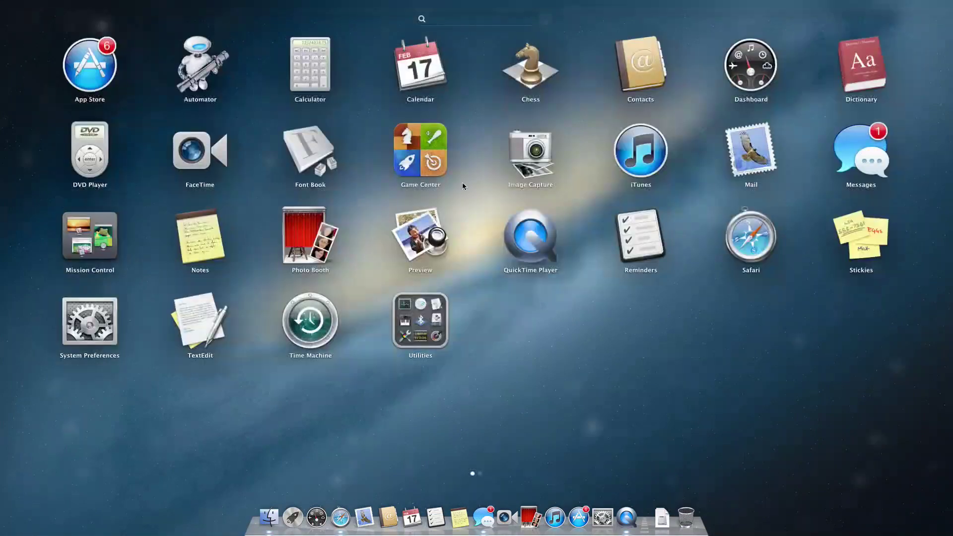
{"action": "left_click", "coordinate": [135, 135]}
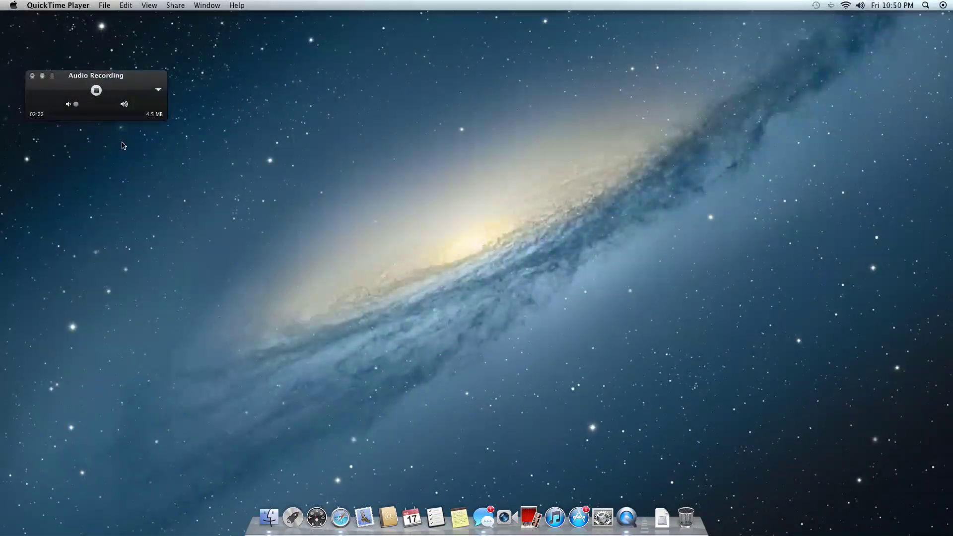
{"action": "left_click", "coordinate": [316, 517]}
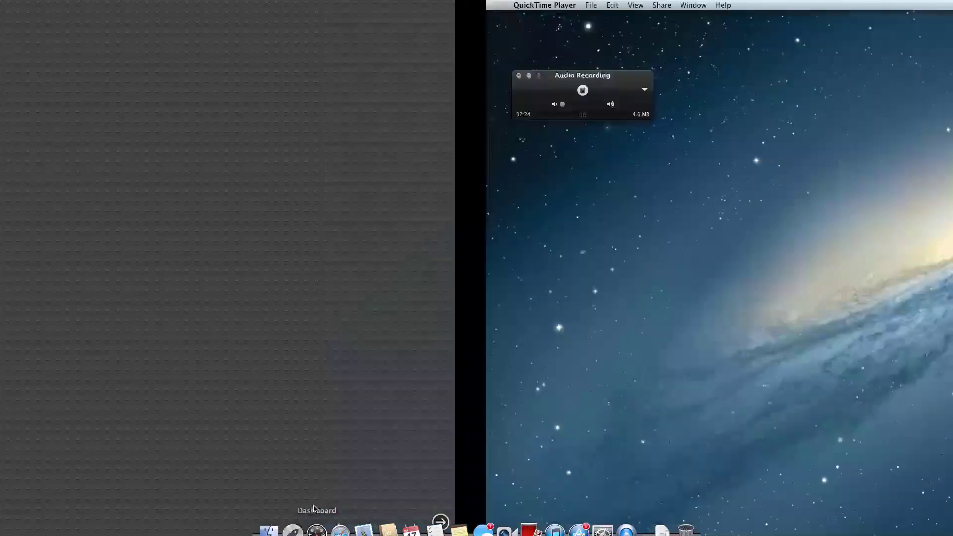
{"action": "left_click", "coordinate": [359, 479]}
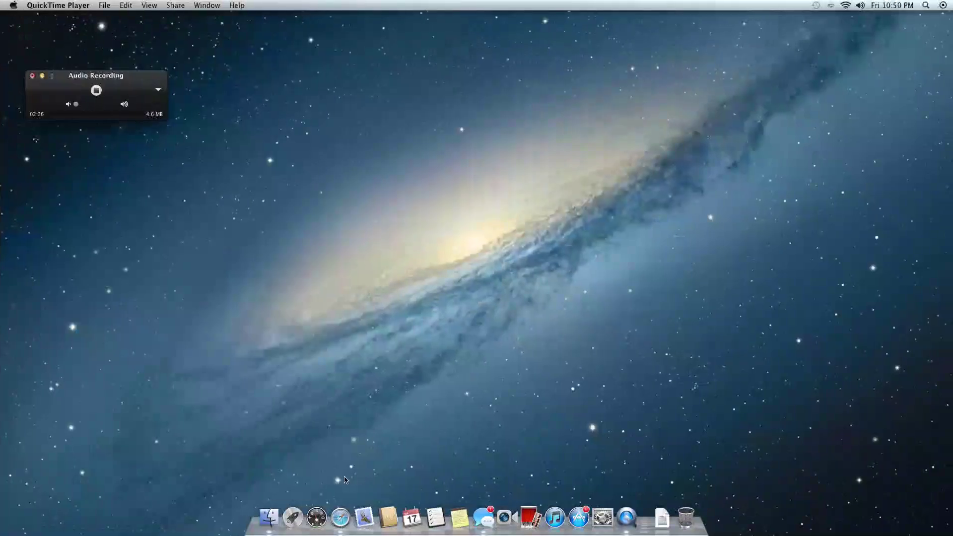
Search Launchpad for 'safar', clear the search, then close Launchpad and Dashboard
{"action": "left_click", "coordinate": [300, 525]}
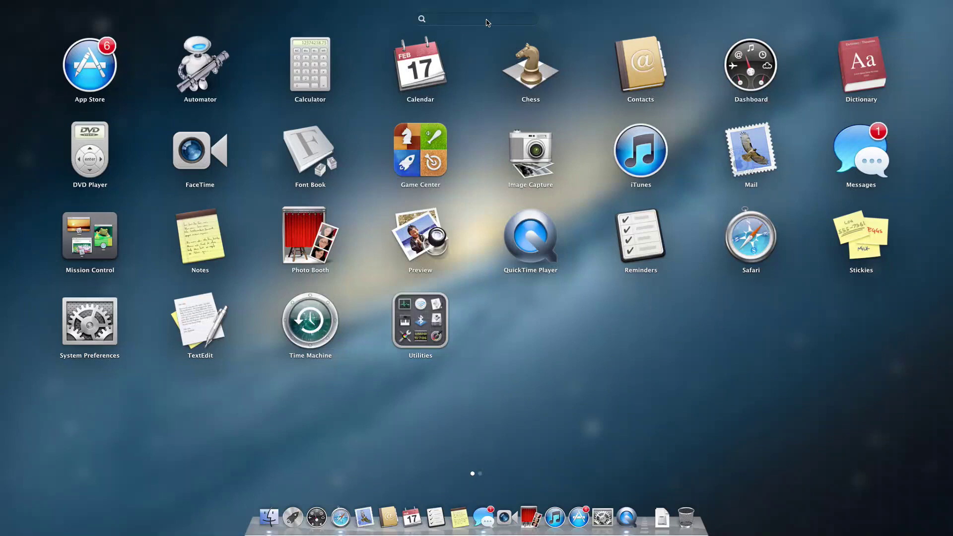
{"action": "type", "text": "safari"}
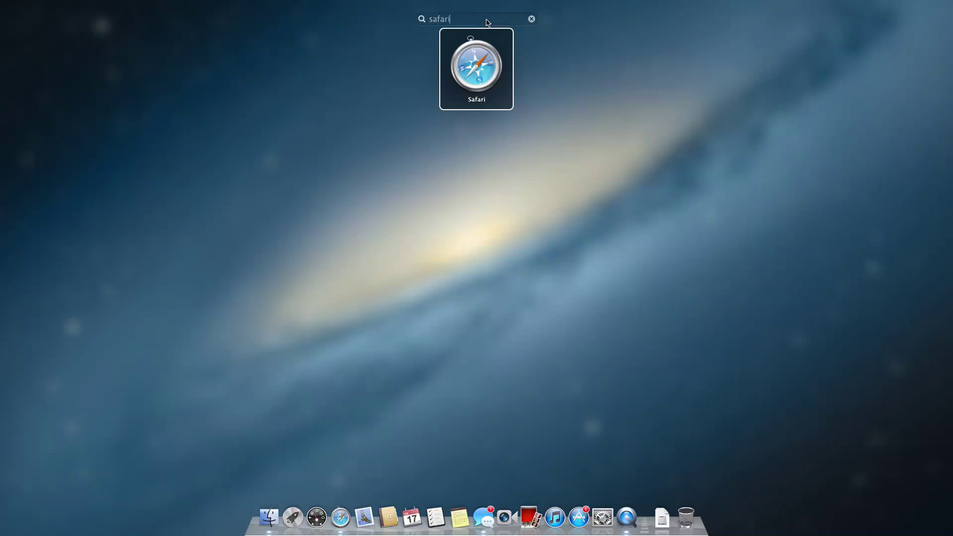
{"action": "key", "text": "BackSpace"}
{"action": "key", "text": "BackSpace"}
{"action": "key", "text": "BackSpace"}
{"action": "key", "text": "BackSpace"}
{"action": "key", "text": "BackSpace"}
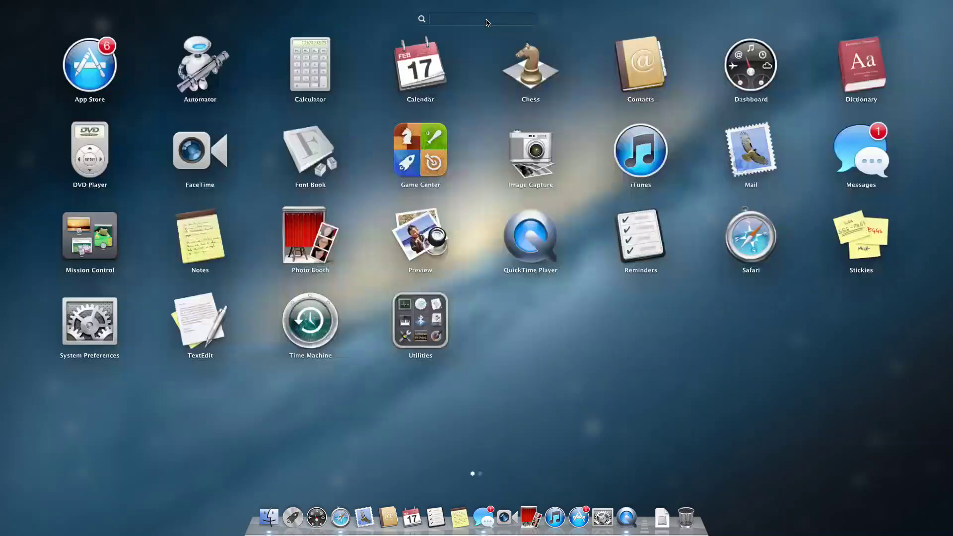
{"action": "left_click", "coordinate": [708, 434]}
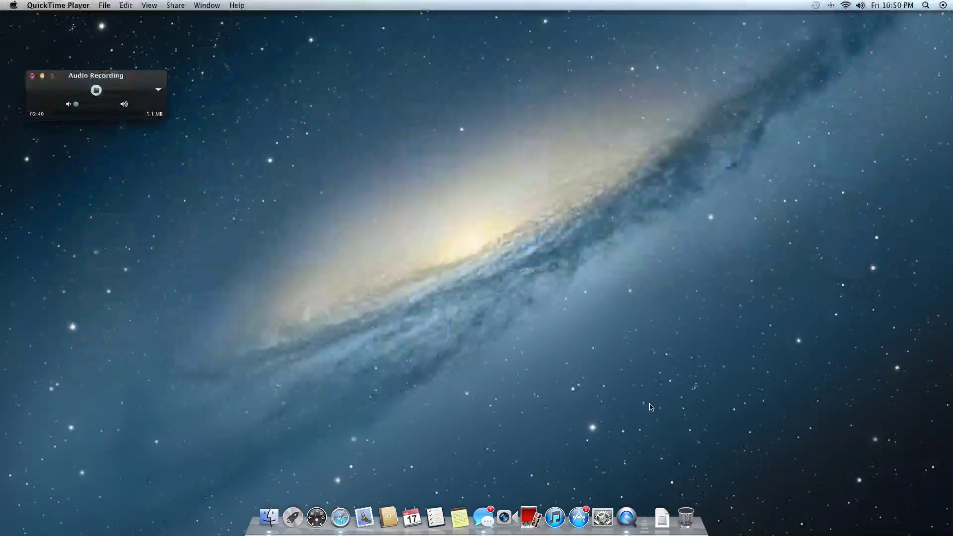
{"action": "key", "text": "F12"}
{"action": "left_click", "coordinate": [602, 385]}
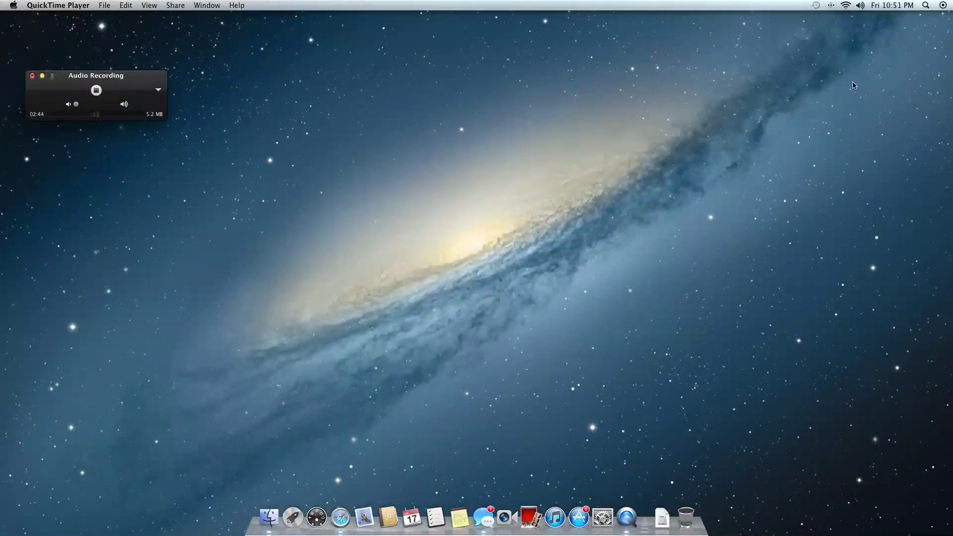
Launch Game Center from Launchpad and move its sign-in window slightly down and right
{"action": "key", "text": "F4"}
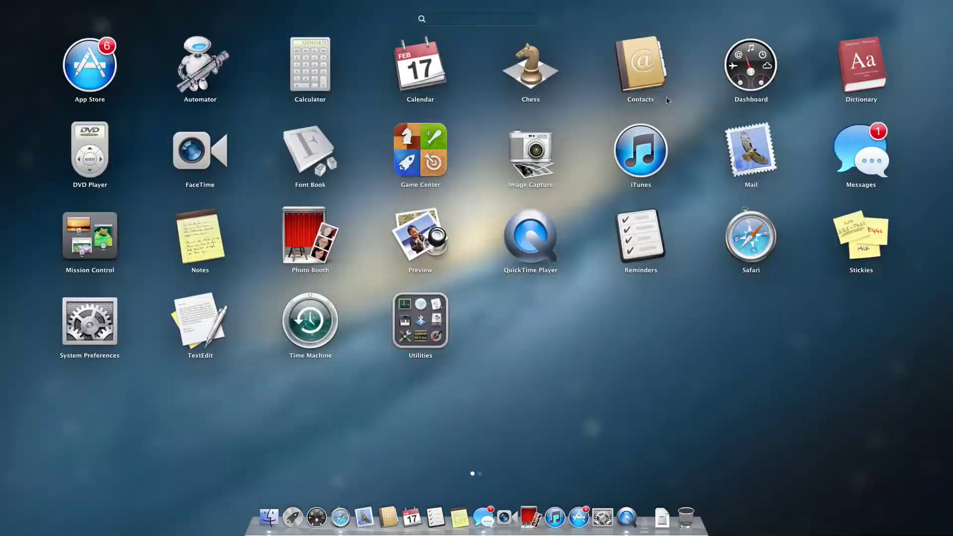
{"action": "left_click", "coordinate": [424, 147]}
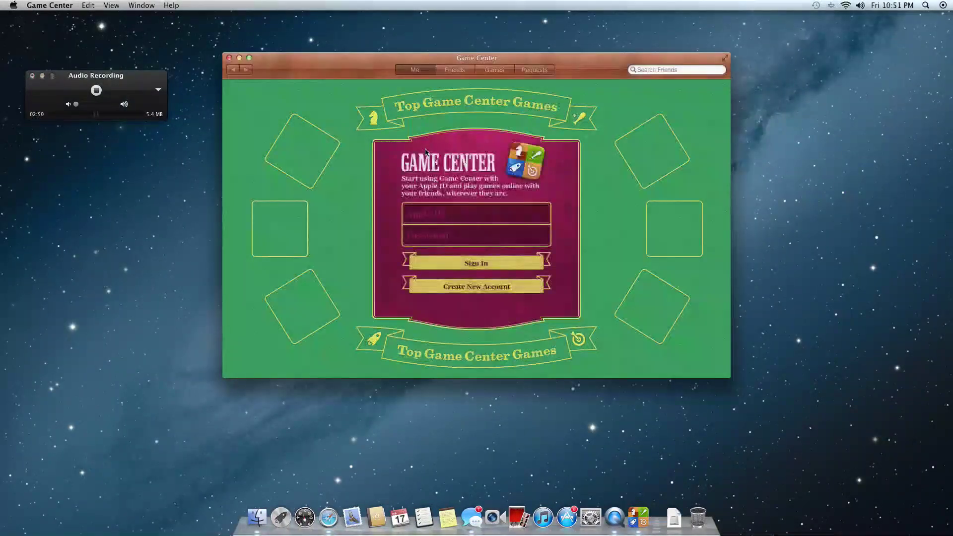
{"action": "left_click_drag", "start_coordinate": [469, 57], "coordinate": [477, 85]}
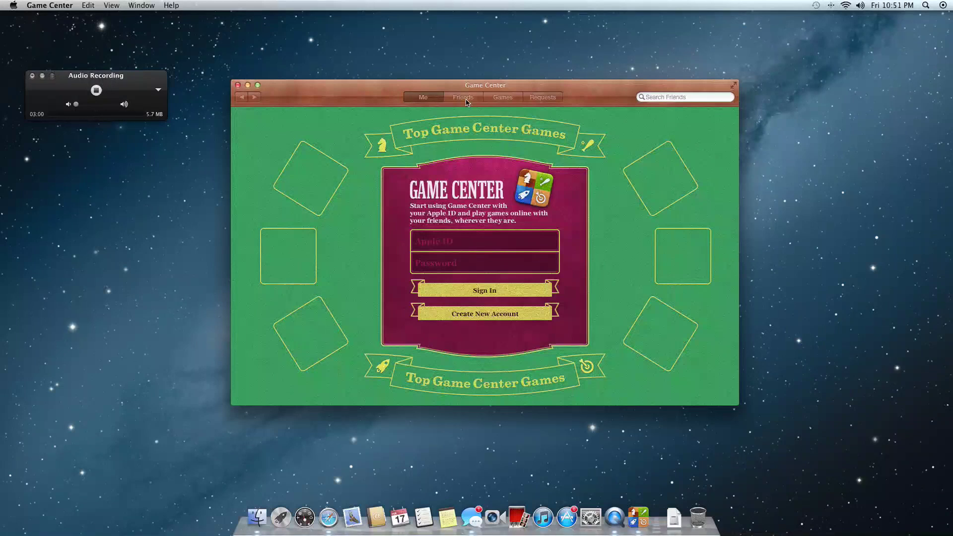
Quit Game Center, launch Safari, and move its window to the right
{"action": "left_click", "coordinate": [237, 85]}
{"action": "left_click", "coordinate": [336, 517]}
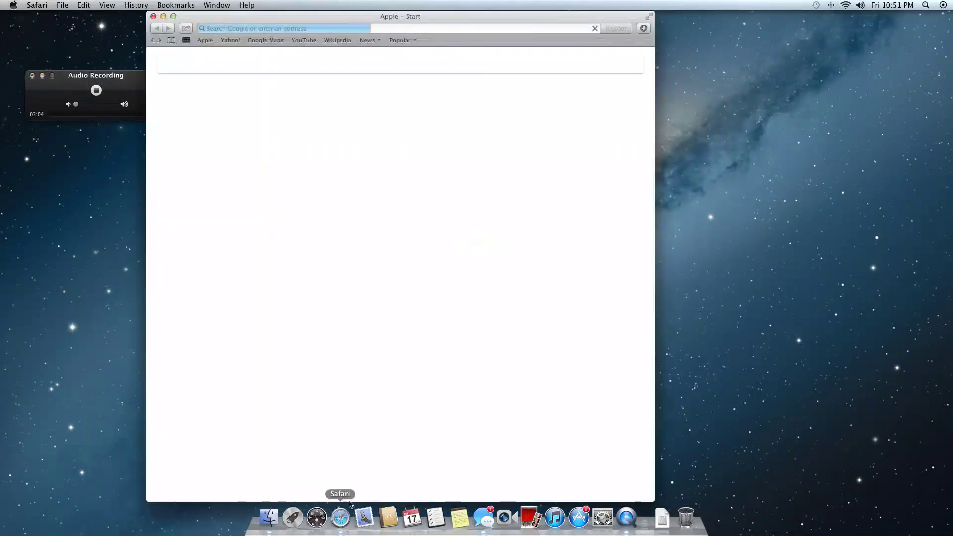
{"action": "left_click_drag", "start_coordinate": [408, 19], "coordinate": [475, 19]}
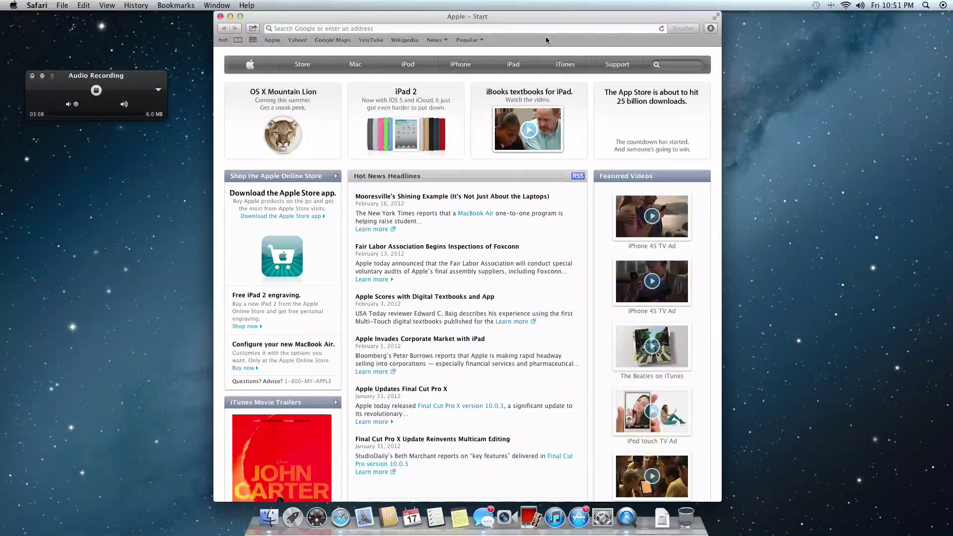
Add a new Top Sites tab and reorder the tabs so Apple – Start comes first
{"action": "left_click", "coordinate": [473, 28]}
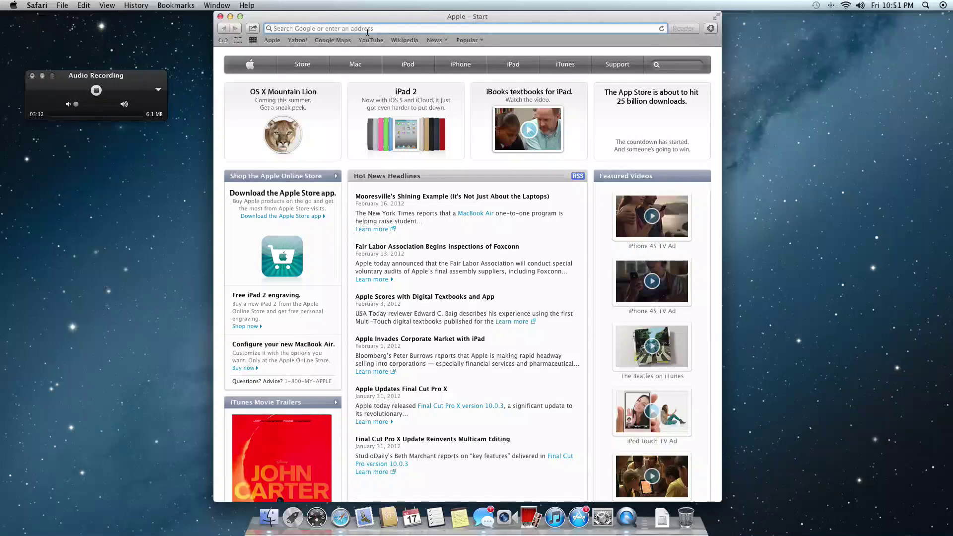
{"action": "left_click", "coordinate": [339, 56]}
{"action": "key", "text": "super+t"}
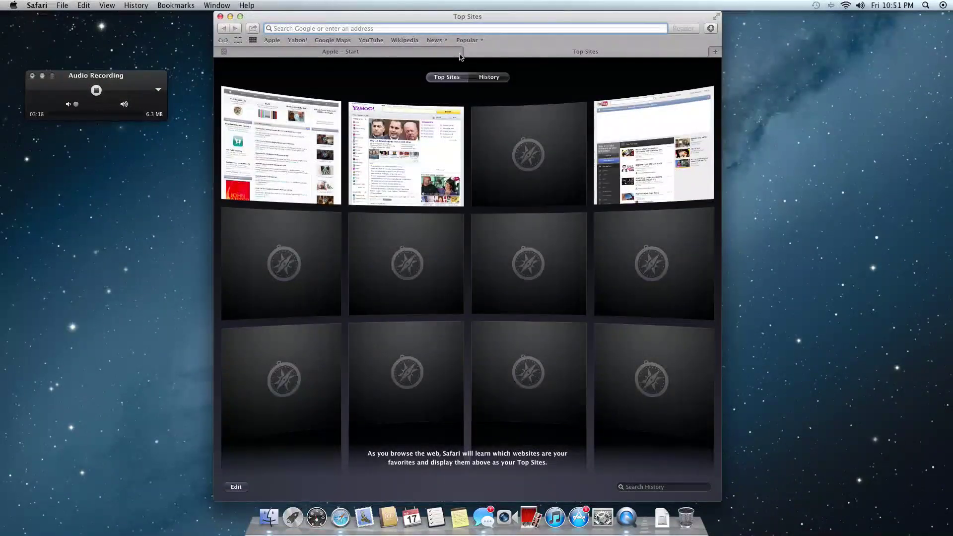
{"action": "left_click_drag", "start_coordinate": [498, 53], "coordinate": [347, 54]}
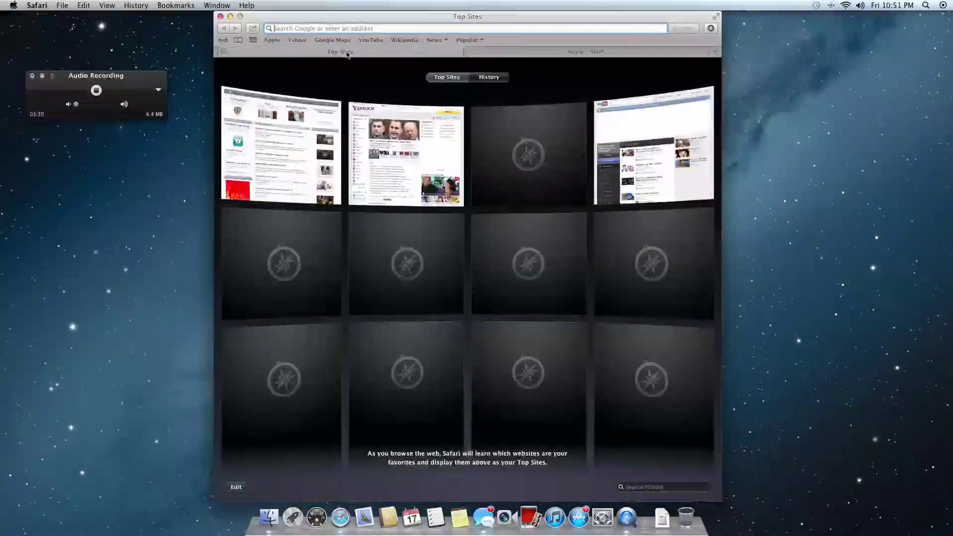
{"action": "left_click_drag", "start_coordinate": [586, 51], "coordinate": [348, 52]}
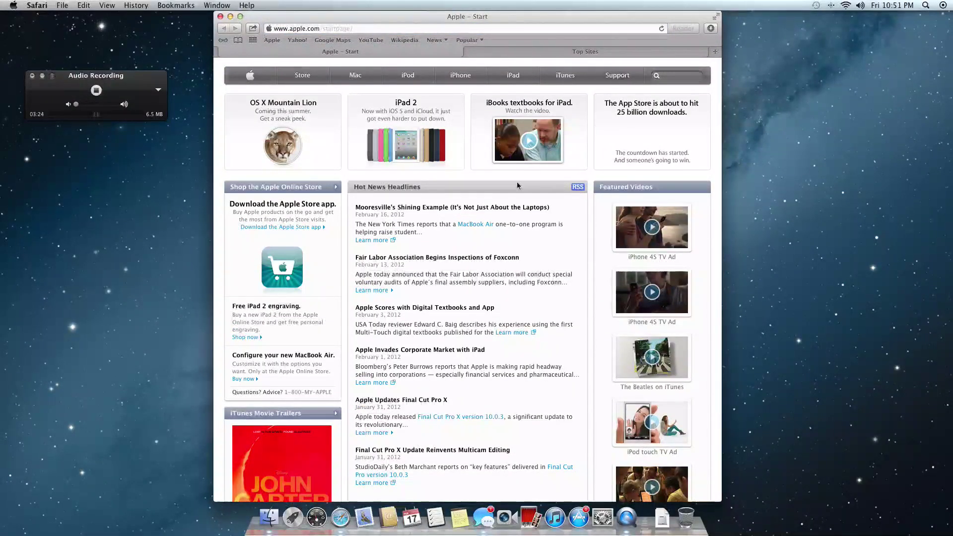
Open the NYTimes Mooresville laptop article, detour to Wikipedia and back, then read it in Reader
{"action": "left_click", "coordinate": [453, 208]}
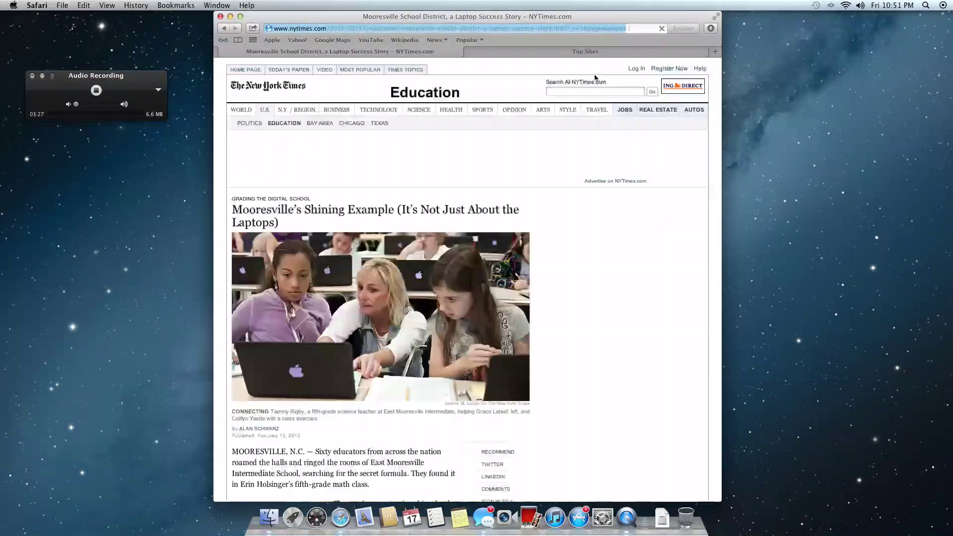
{"action": "left_click", "coordinate": [405, 40]}
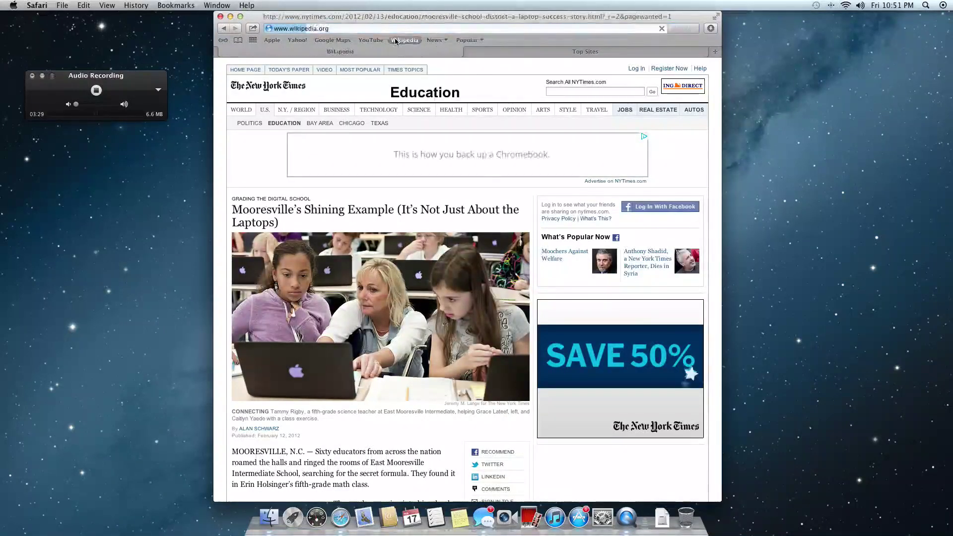
{"action": "left_click", "coordinate": [223, 28]}
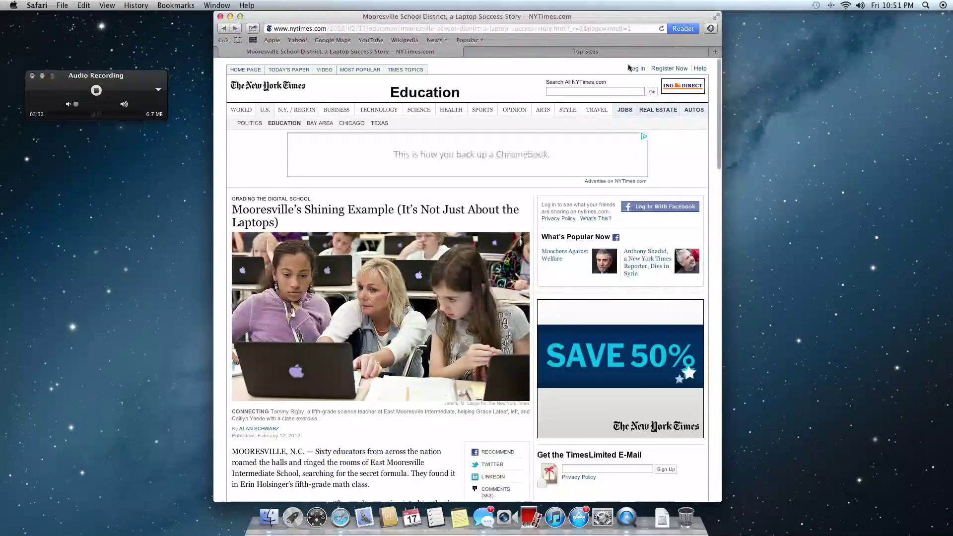
{"action": "left_click", "coordinate": [681, 30]}
{"action": "scroll", "coordinate": [524, 231], "scroll_direction": "down", "scroll_amount": 10}
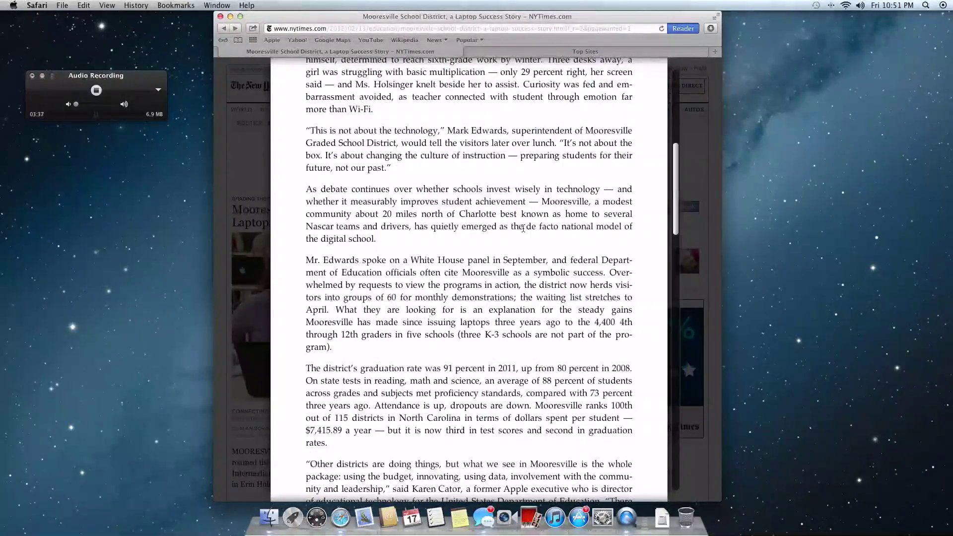
{"action": "scroll", "coordinate": [524, 231], "scroll_direction": "down", "scroll_amount": 10}
{"action": "scroll", "coordinate": [522, 230], "scroll_direction": "up", "scroll_amount": 15}
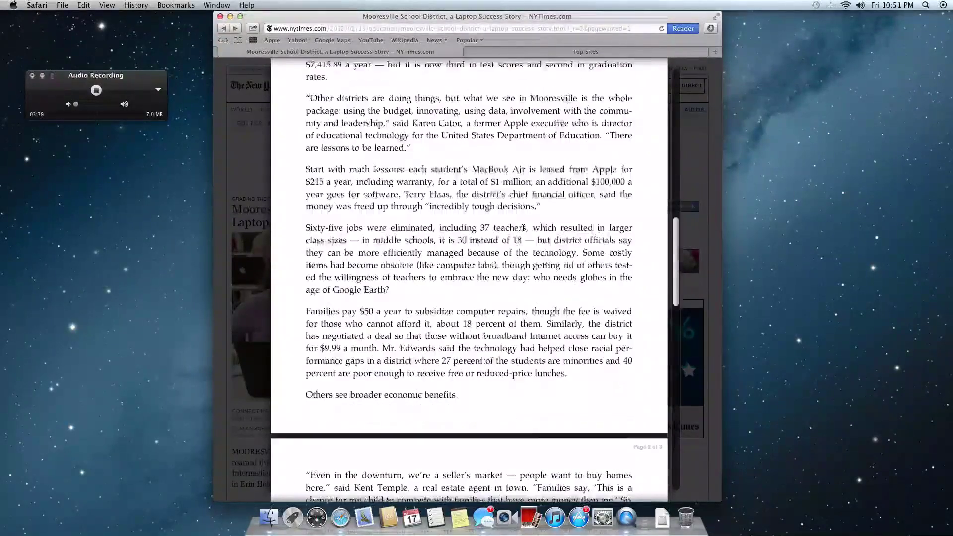
Close the Safari window and quit Safari from its Dock menu
{"action": "left_click", "coordinate": [220, 16]}
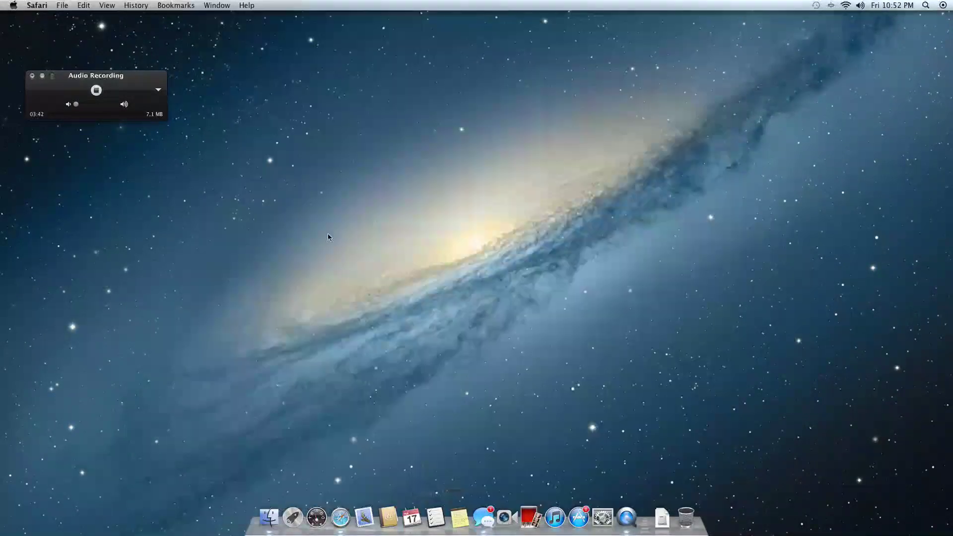
{"action": "right_click", "coordinate": [341, 518]}
{"action": "left_click", "coordinate": [357, 489]}
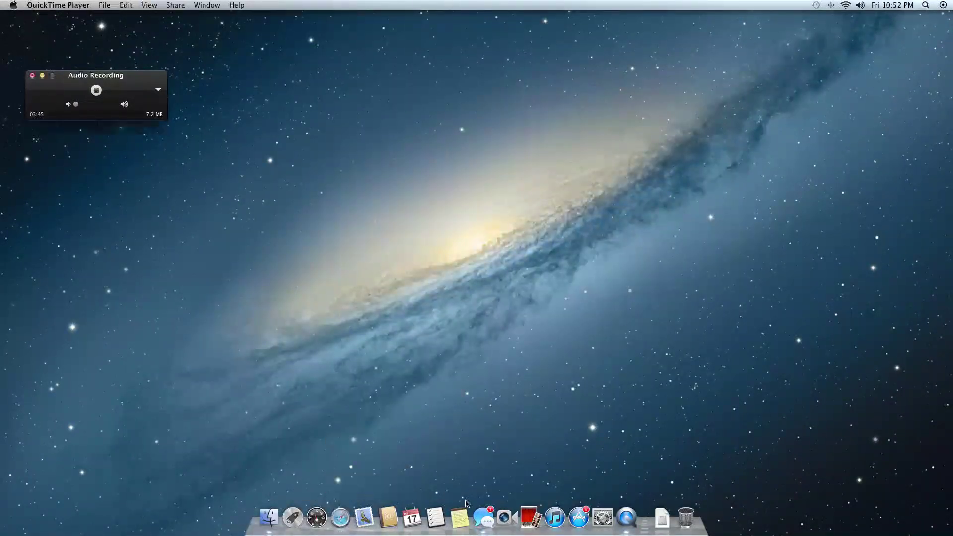
Launch Notes and settle its empty window near the centre of the desktop
{"action": "left_click", "coordinate": [463, 517]}
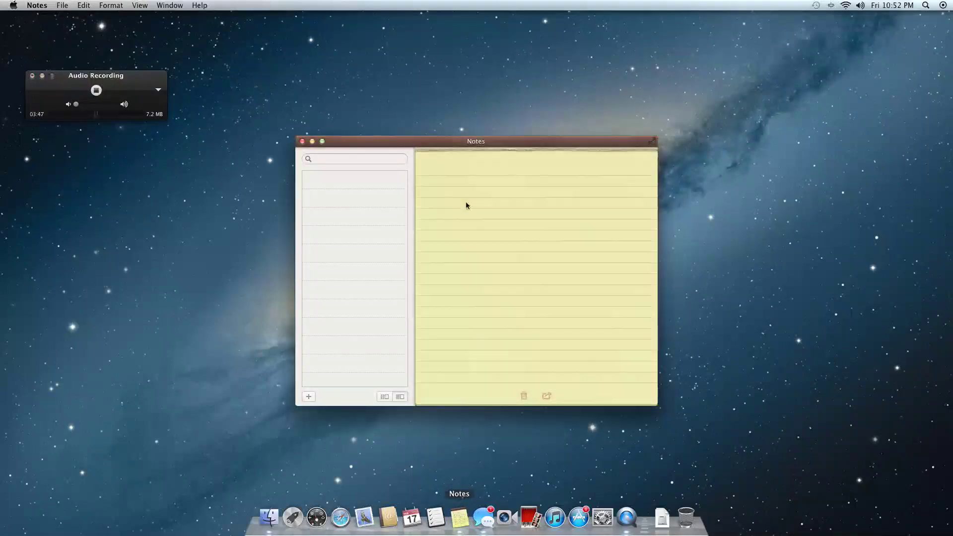
{"action": "left_click_drag", "start_coordinate": [460, 149], "coordinate": [620, 125]}
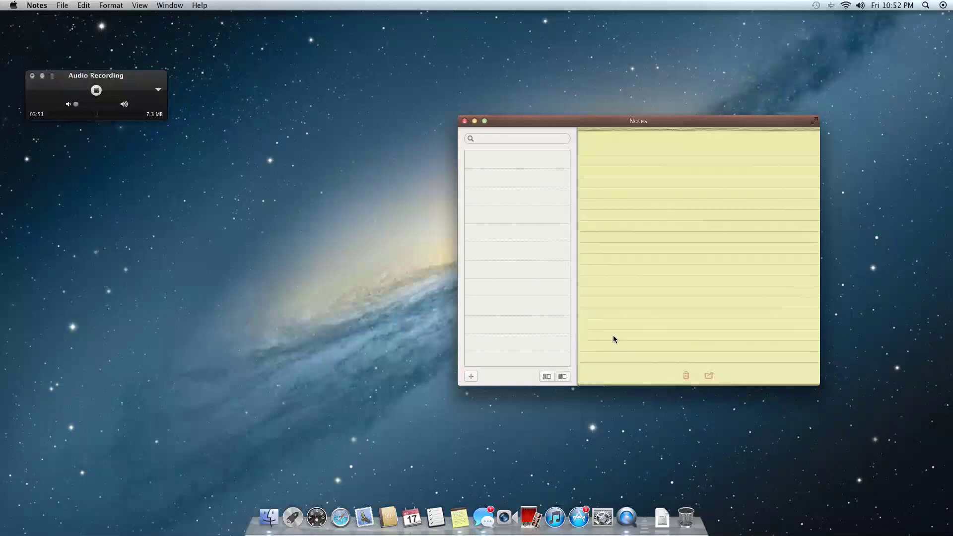
{"action": "left_click_drag", "start_coordinate": [628, 122], "coordinate": [508, 109]}
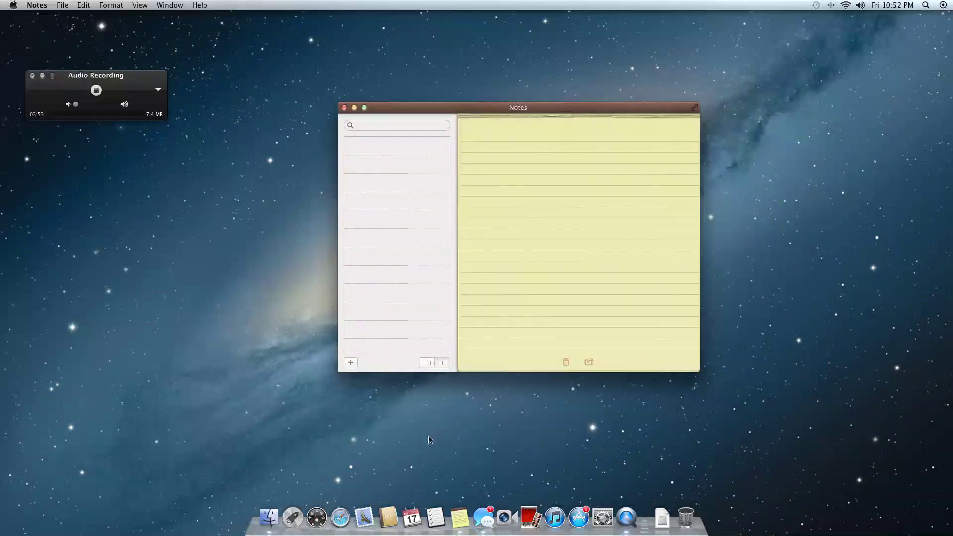
Launch Reminders, arrange its window left of Notes, then close the Reminders window
{"action": "left_click", "coordinate": [440, 519]}
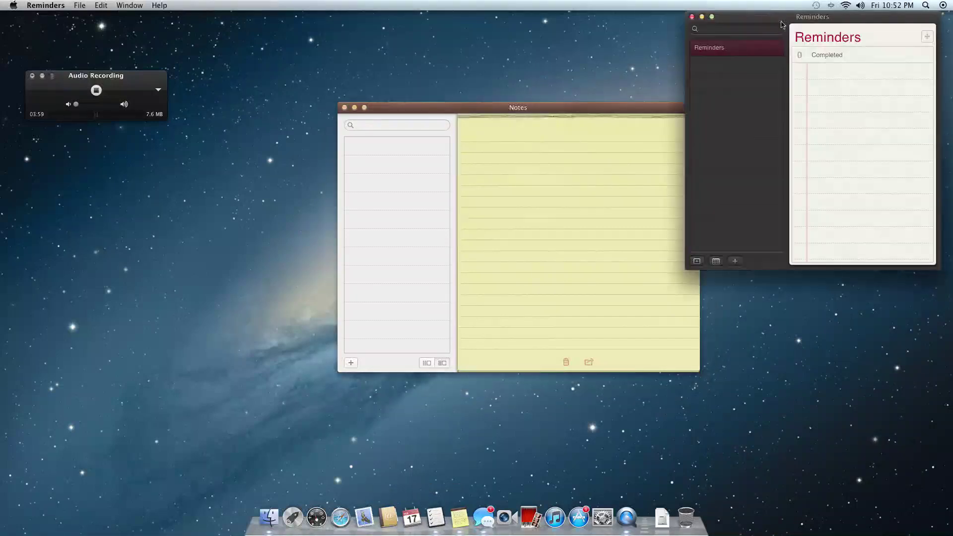
{"action": "left_click_drag", "start_coordinate": [791, 21], "coordinate": [322, 107]}
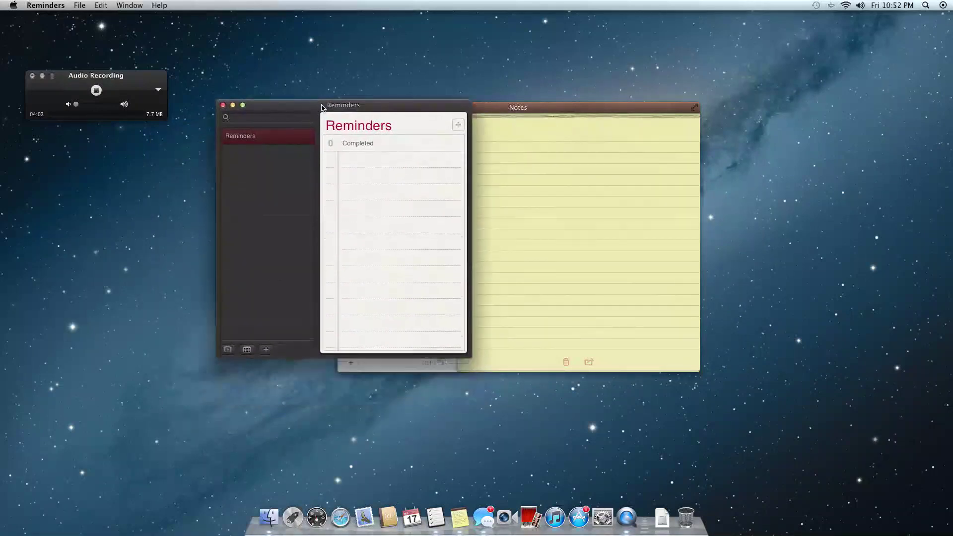
{"action": "left_click_drag", "start_coordinate": [486, 110], "coordinate": [661, 131]}
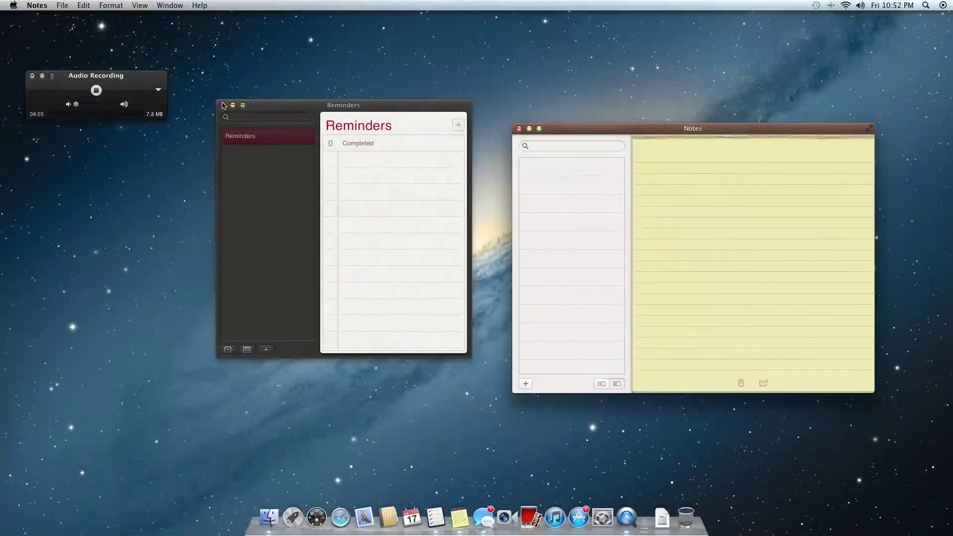
{"action": "left_click_drag", "start_coordinate": [263, 105], "coordinate": [259, 127]}
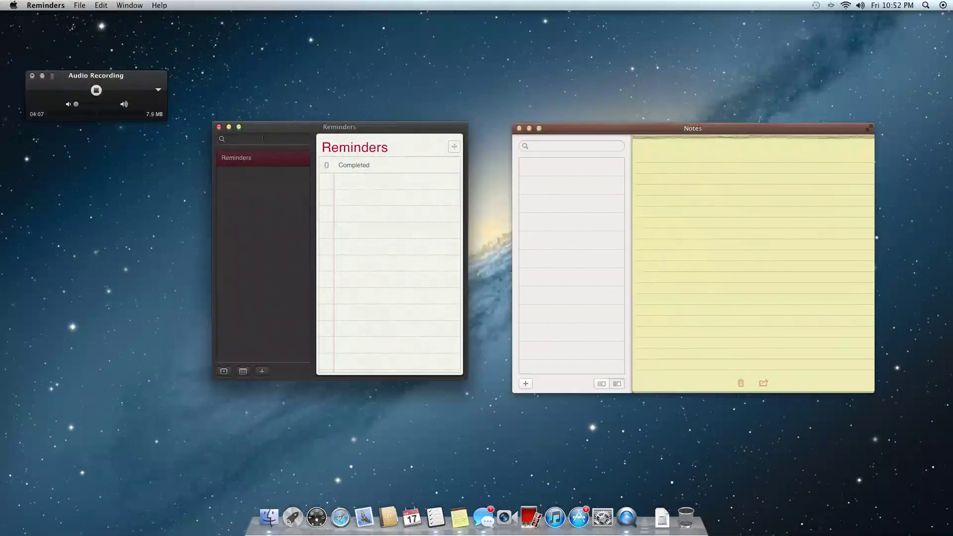
{"action": "left_click", "coordinate": [219, 127]}
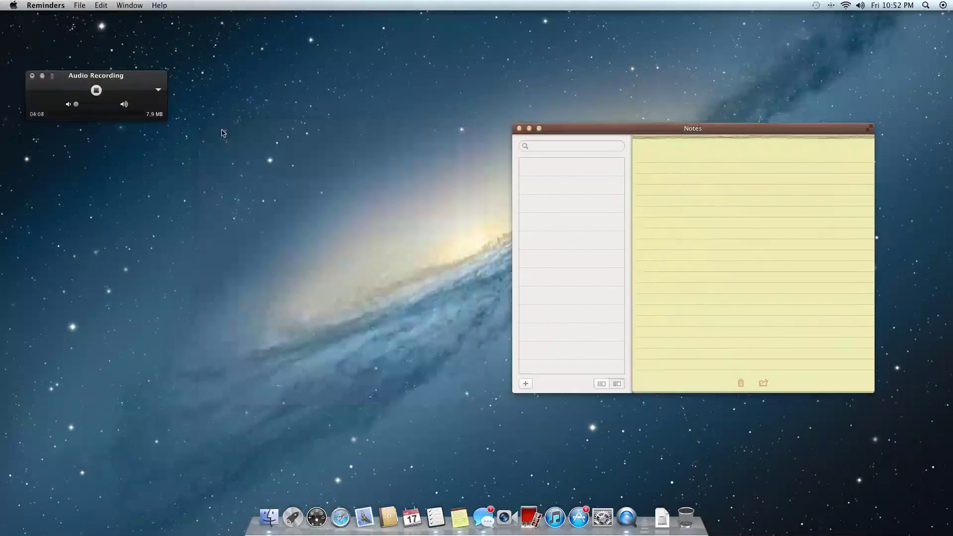
Close Notes and open the Security & Privacy pane in System Preferences
{"action": "left_click", "coordinate": [519, 128]}
{"action": "left_click", "coordinate": [602, 517]}
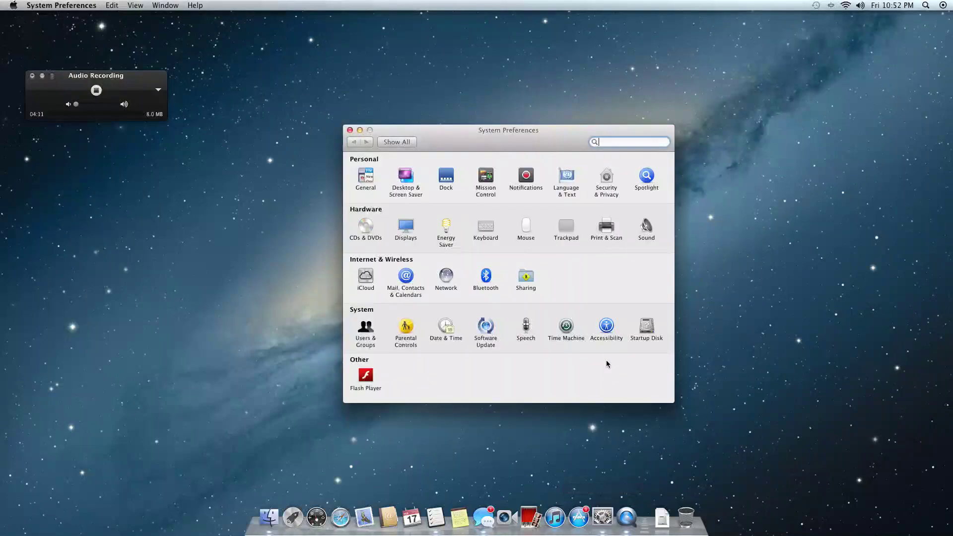
{"action": "left_click", "coordinate": [607, 179]}
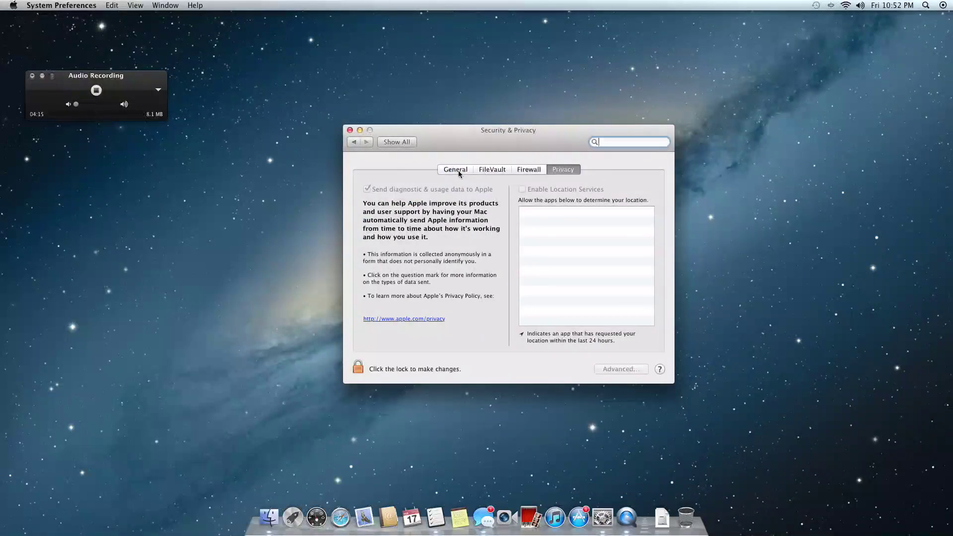
Browse the General, Privacy, Firewall and FileVault tabs, ending back on General
{"action": "left_click", "coordinate": [457, 171]}
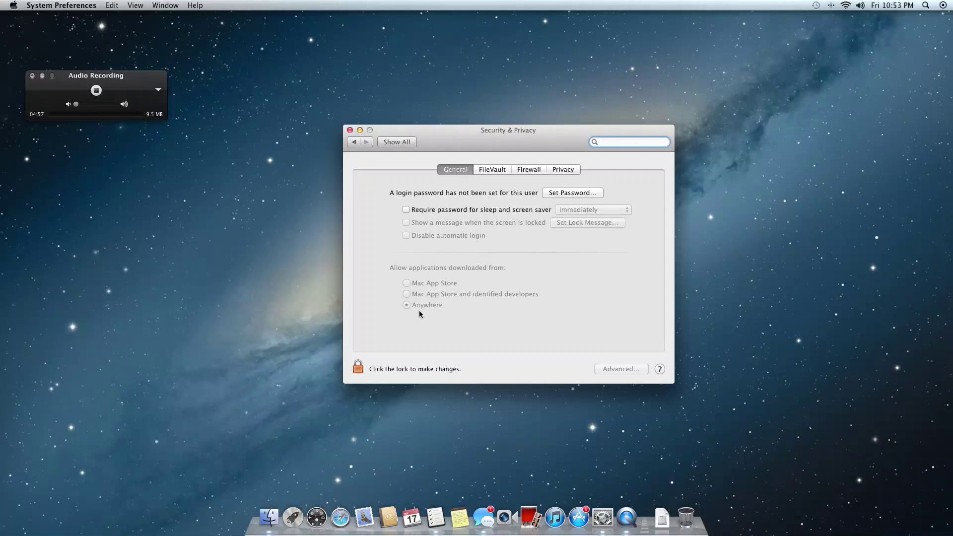
{"action": "left_click", "coordinate": [563, 170]}
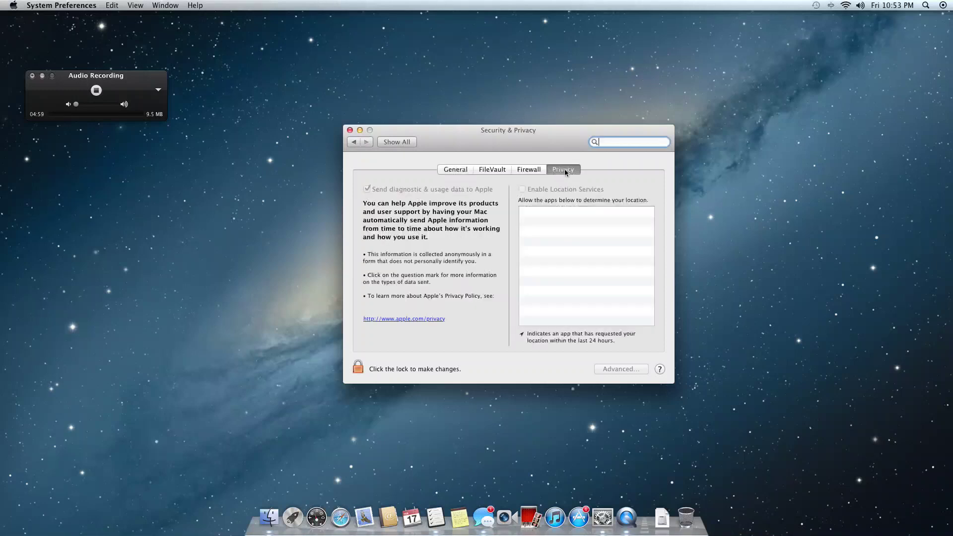
{"action": "left_click", "coordinate": [536, 170]}
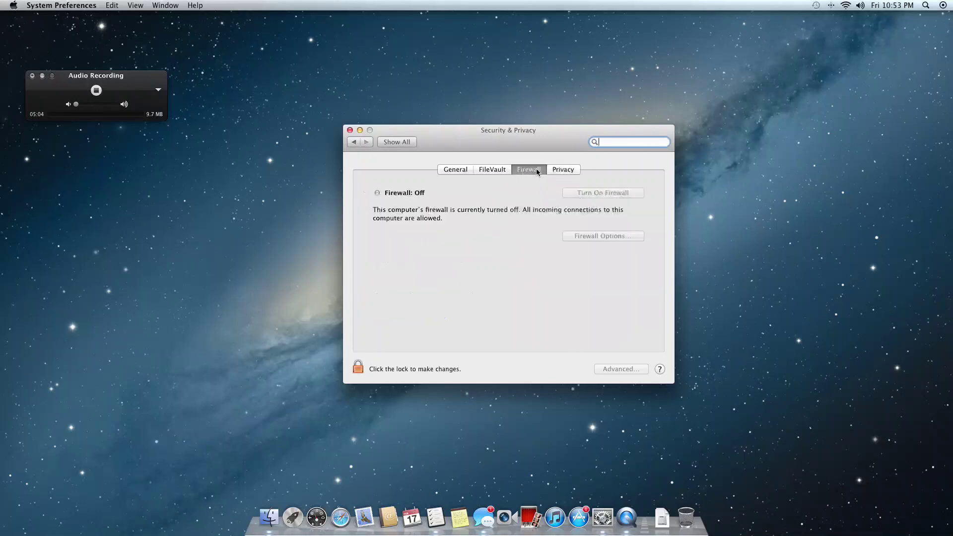
{"action": "left_click", "coordinate": [493, 169]}
{"action": "left_click", "coordinate": [455, 169]}
{"action": "left_click", "coordinate": [400, 143]}
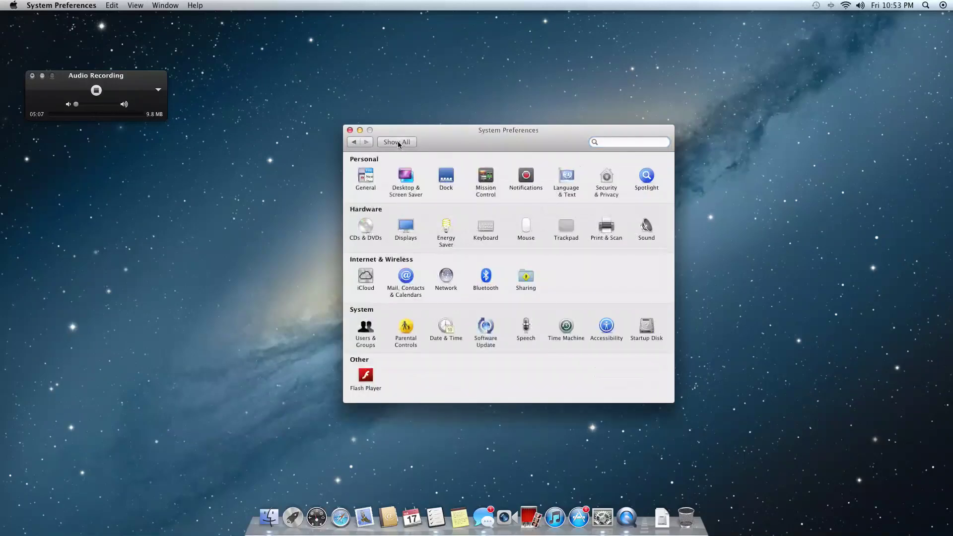
{"action": "left_click", "coordinate": [405, 176]}
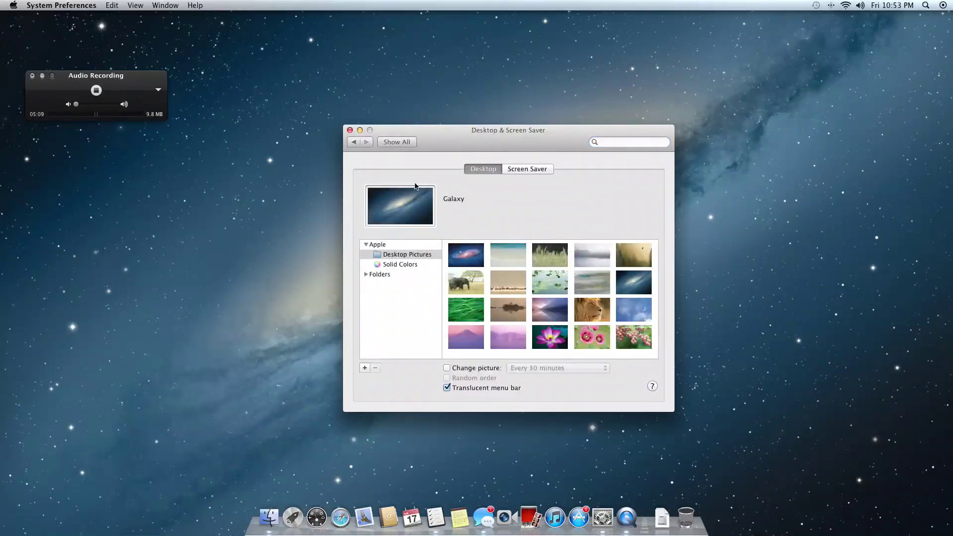
{"action": "left_click", "coordinate": [520, 171]}
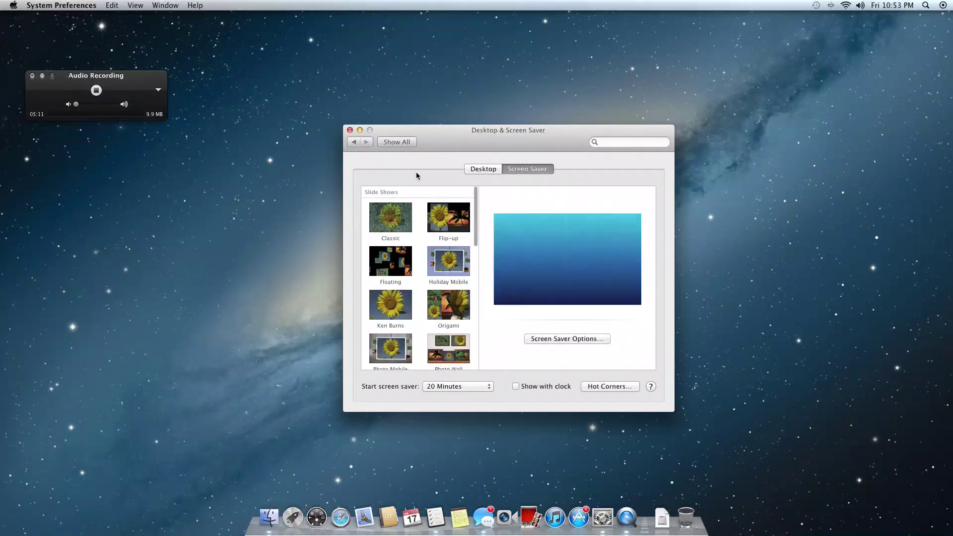
{"action": "left_click_drag", "start_coordinate": [467, 144], "coordinate": [467, 107]}
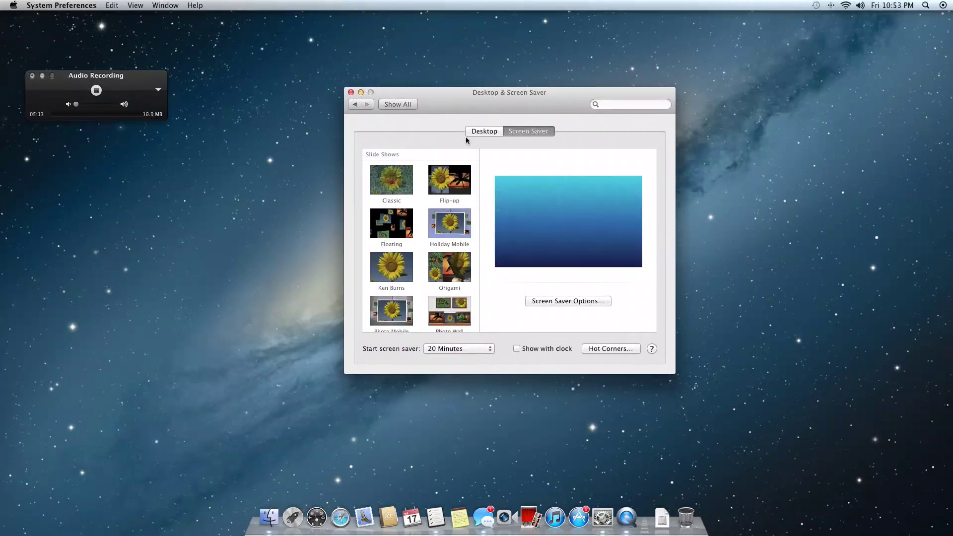
{"action": "scroll", "coordinate": [438, 235], "scroll_direction": "down", "scroll_amount": 10}
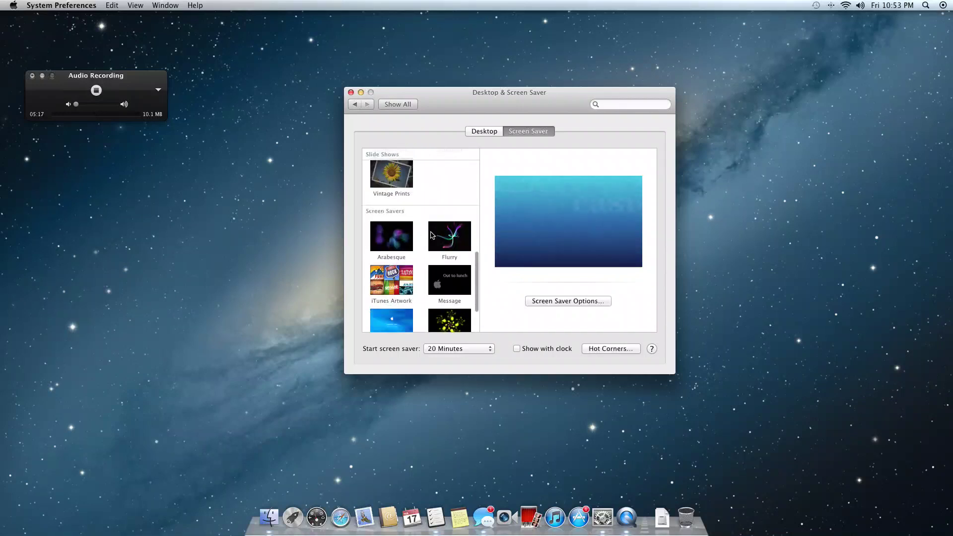
{"action": "scroll", "coordinate": [427, 248], "scroll_direction": "down", "scroll_amount": 5}
{"action": "scroll", "coordinate": [422, 260], "scroll_direction": "up", "scroll_amount": 3}
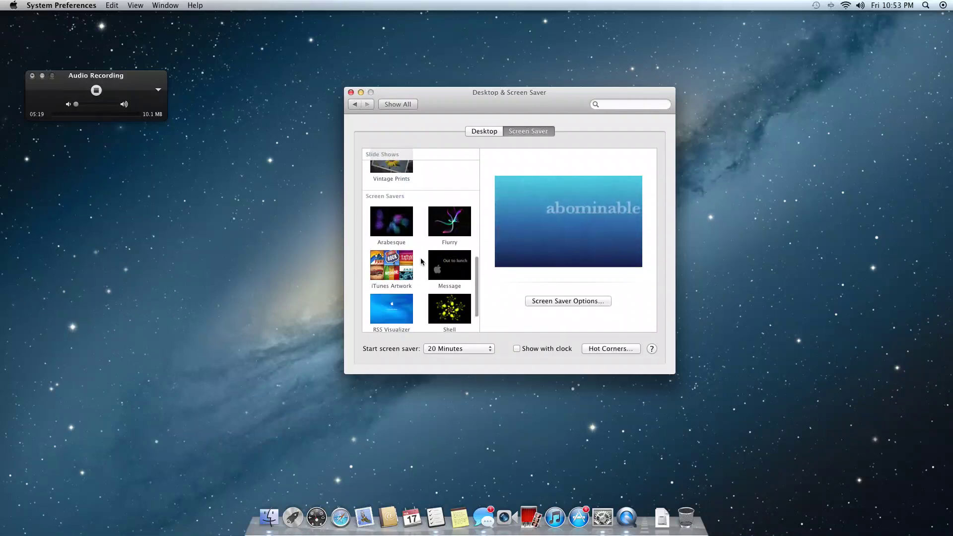
{"action": "left_click", "coordinate": [561, 301]}
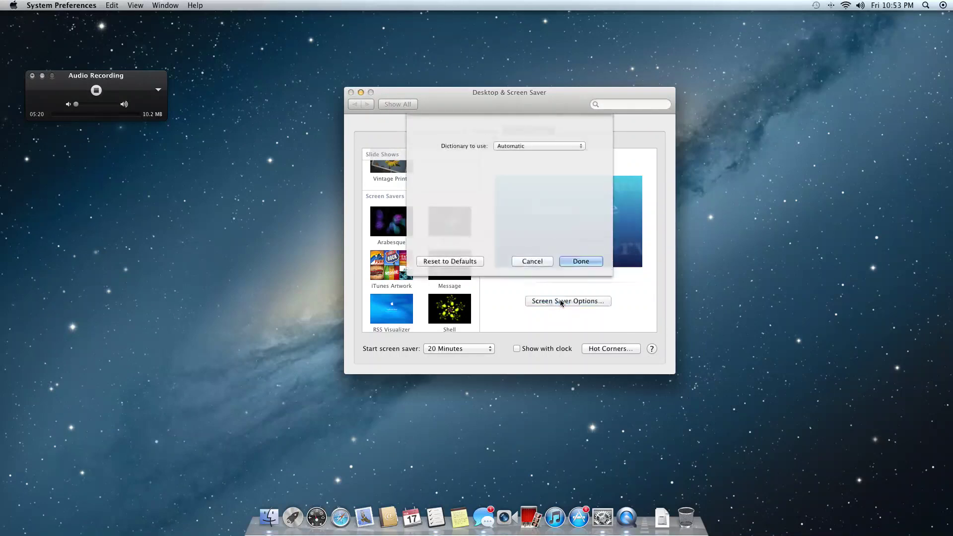
{"action": "left_click", "coordinate": [529, 262]}
{"action": "left_click", "coordinate": [406, 108]}
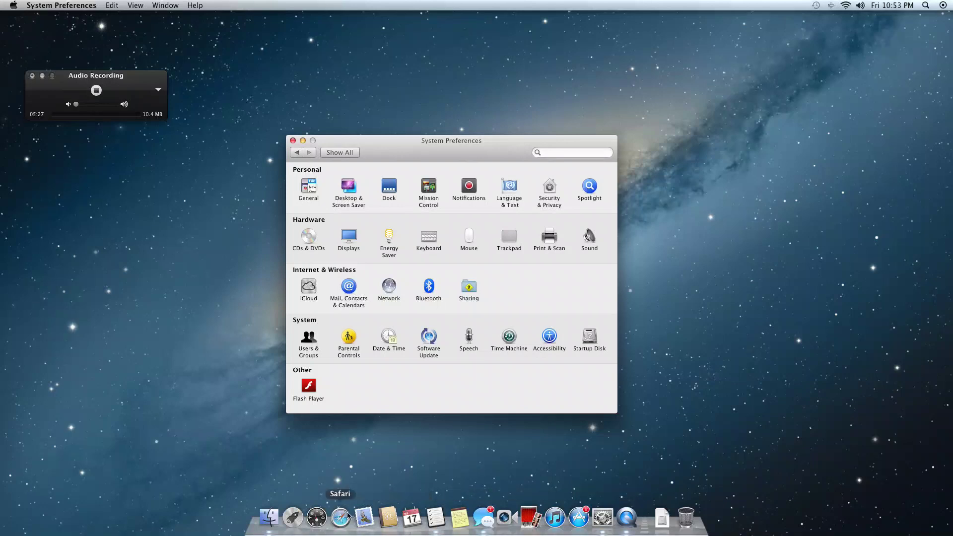
Open and close a Finder All My Files window, then view and dismiss About Finder
{"action": "left_click", "coordinate": [269, 516]}
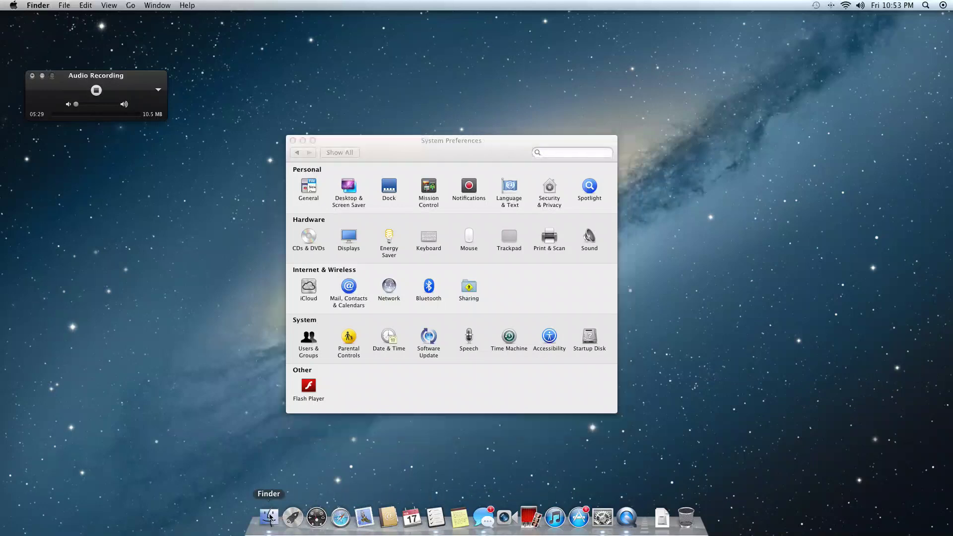
{"action": "left_click_drag", "start_coordinate": [391, 219], "coordinate": [655, 190]}
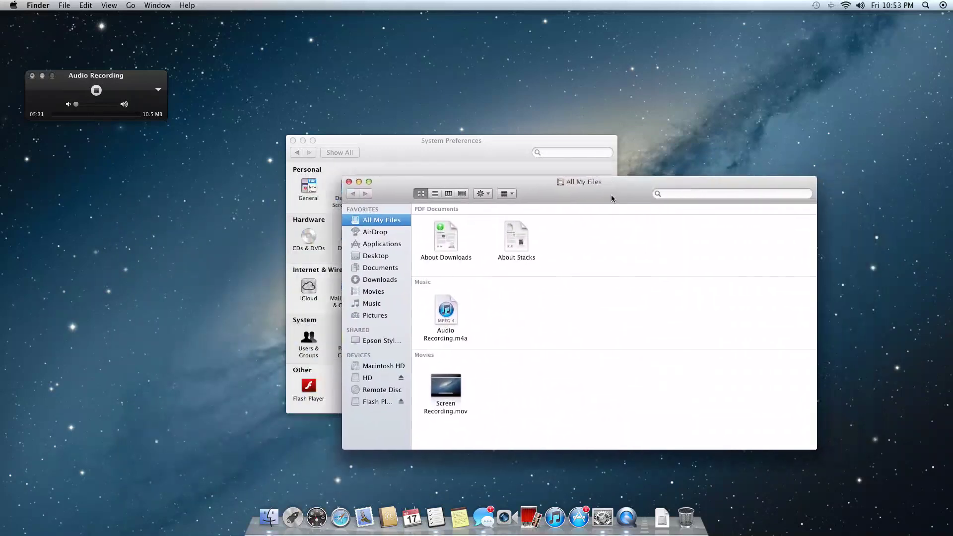
{"action": "key", "text": "super+w"}
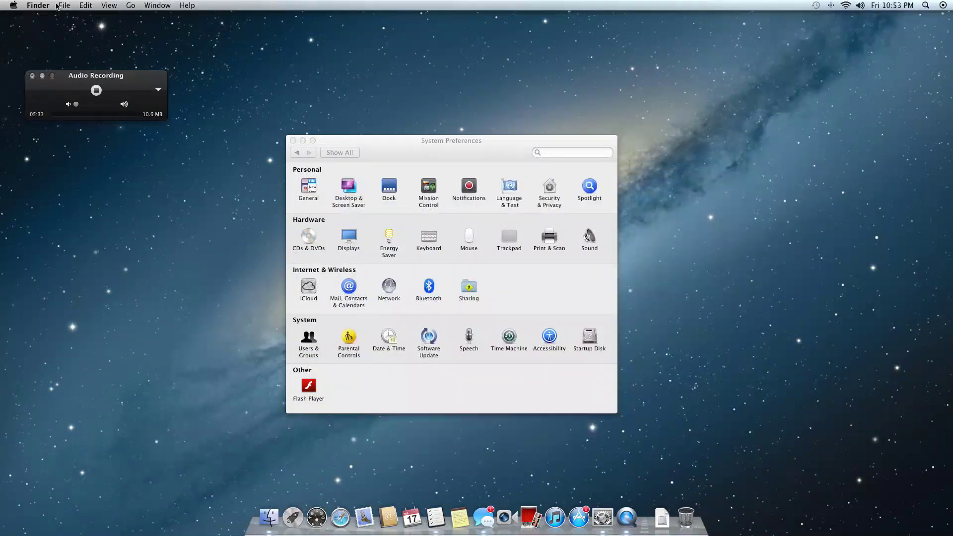
{"action": "left_click", "coordinate": [12, 5]}
{"action": "left_click", "coordinate": [46, 16]}
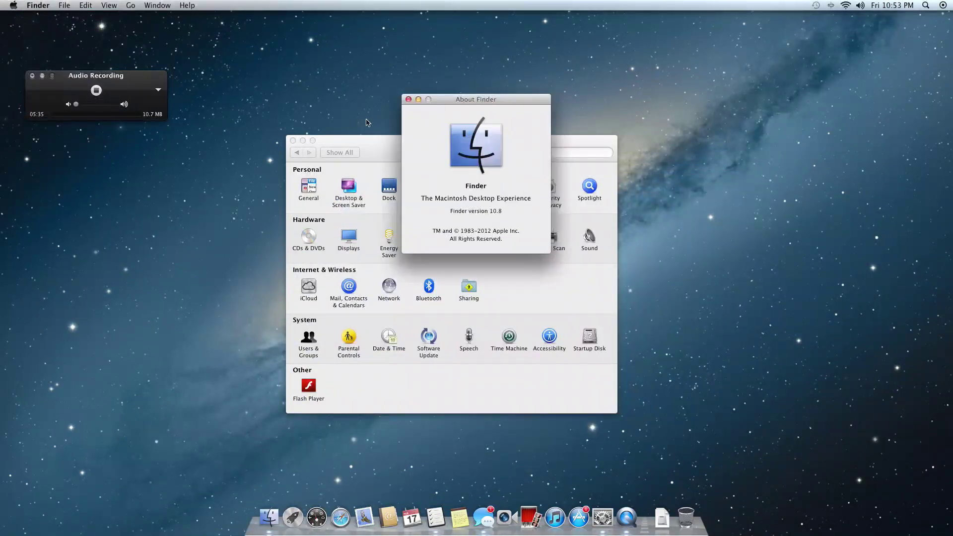
{"action": "left_click", "coordinate": [412, 99]}
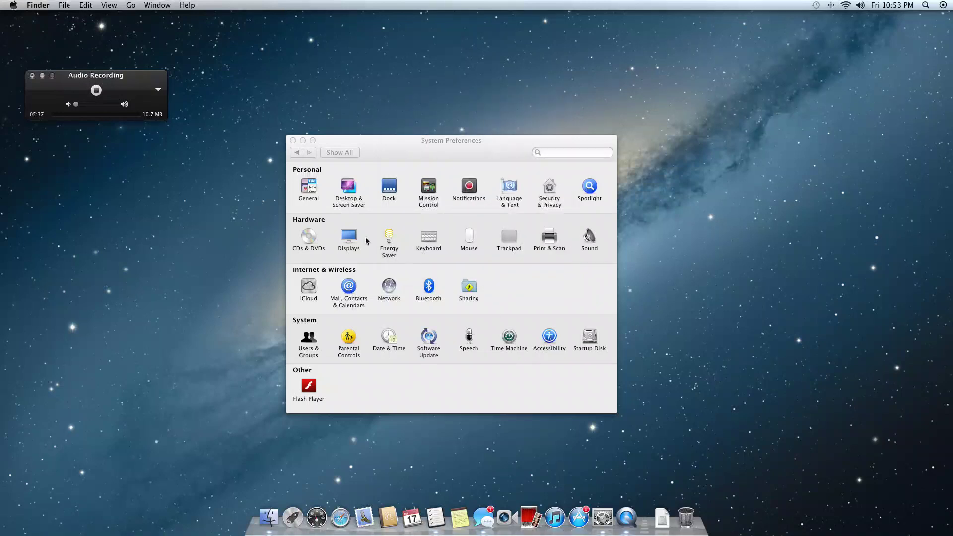
In Desktop & Screen Saver's Desktop tab, drag the Galaxy wallpaper onto the desktop as Galaxy.jpg
{"action": "left_click", "coordinate": [356, 198]}
{"action": "left_click", "coordinate": [426, 182]}
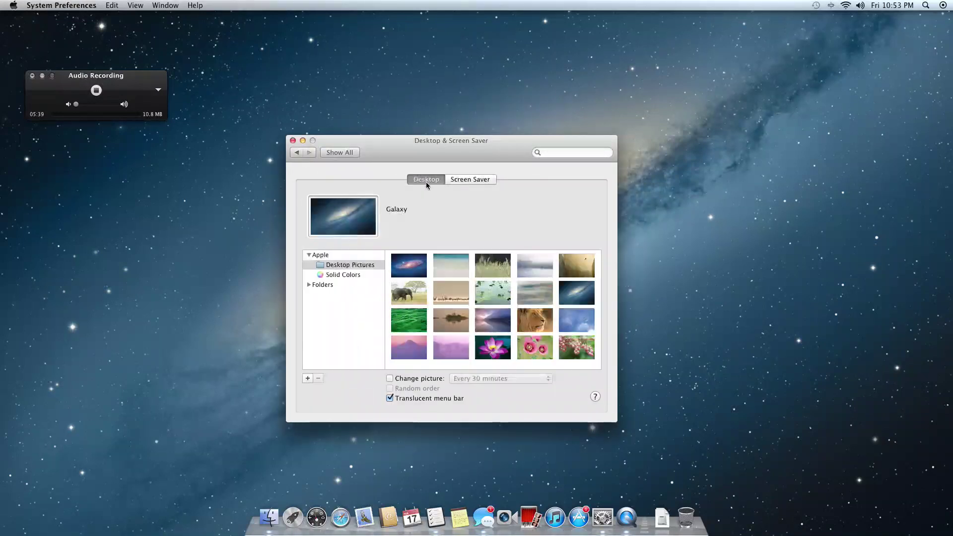
{"action": "left_click_drag", "start_coordinate": [342, 216], "coordinate": [808, 198]}
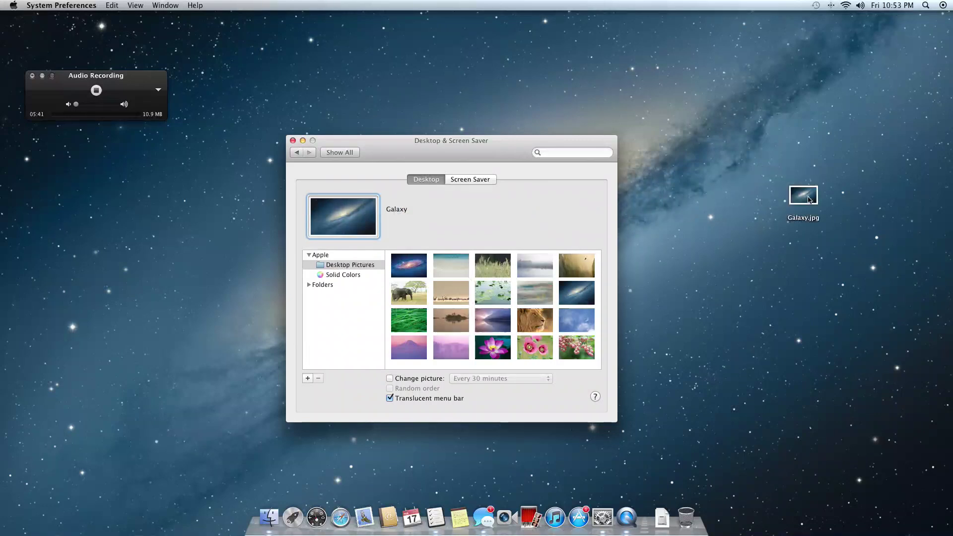
{"action": "right_click", "coordinate": [808, 198]}
{"action": "left_click", "coordinate": [805, 200]}
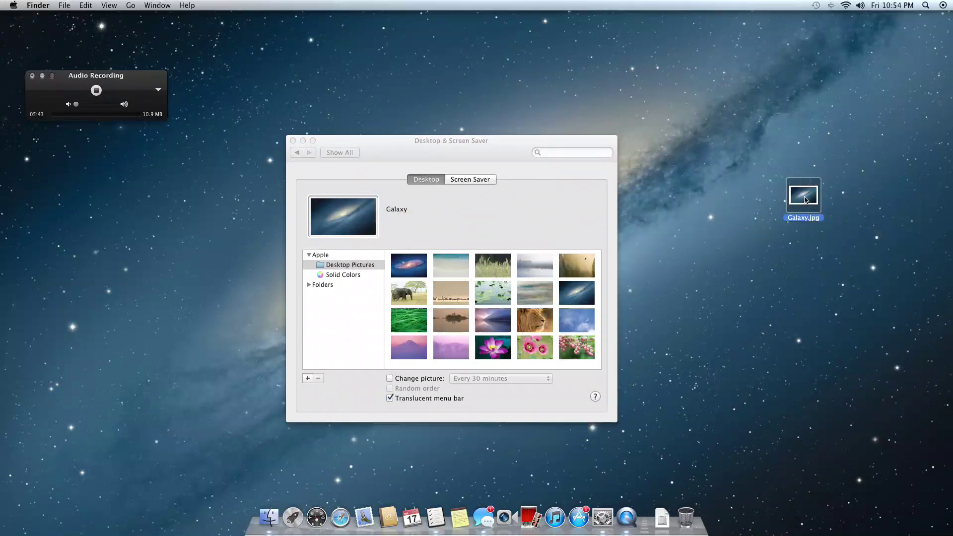
{"action": "key", "text": "space"}
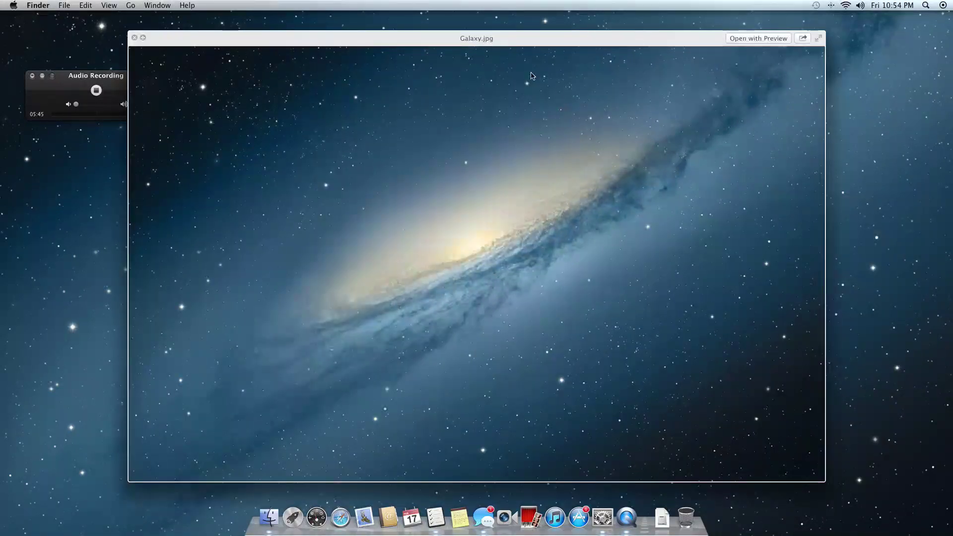
{"action": "left_click", "coordinate": [804, 39]}
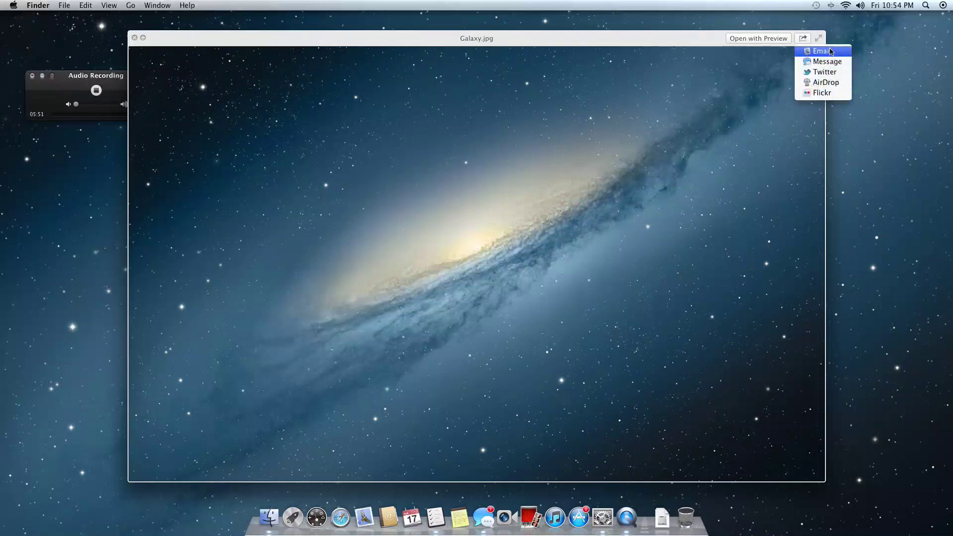
{"action": "left_click", "coordinate": [752, 43]}
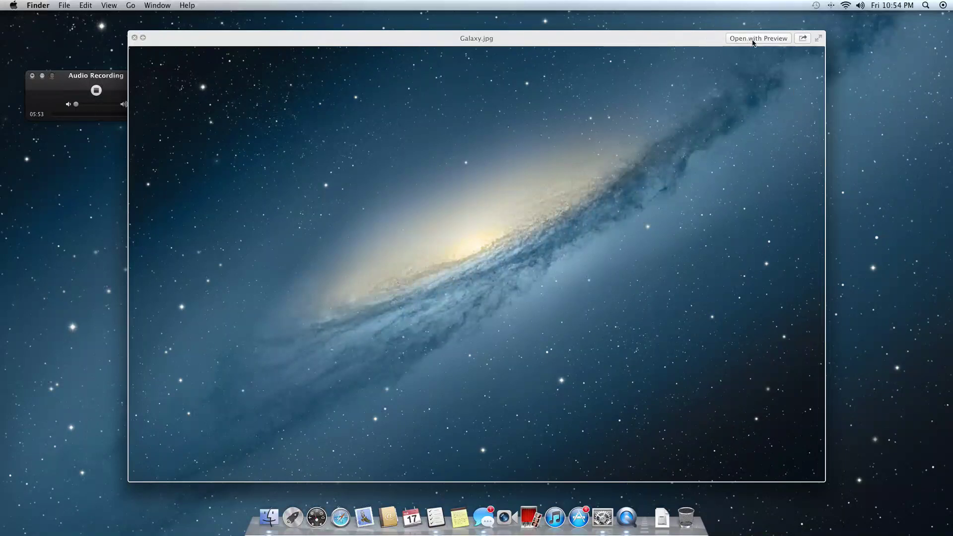
{"action": "left_click", "coordinate": [753, 44]}
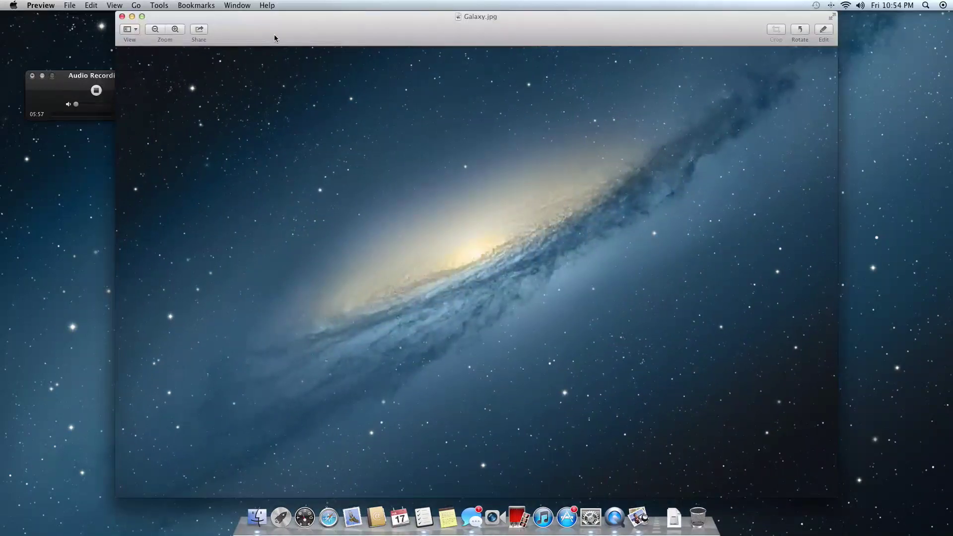
{"action": "left_click", "coordinate": [121, 16]}
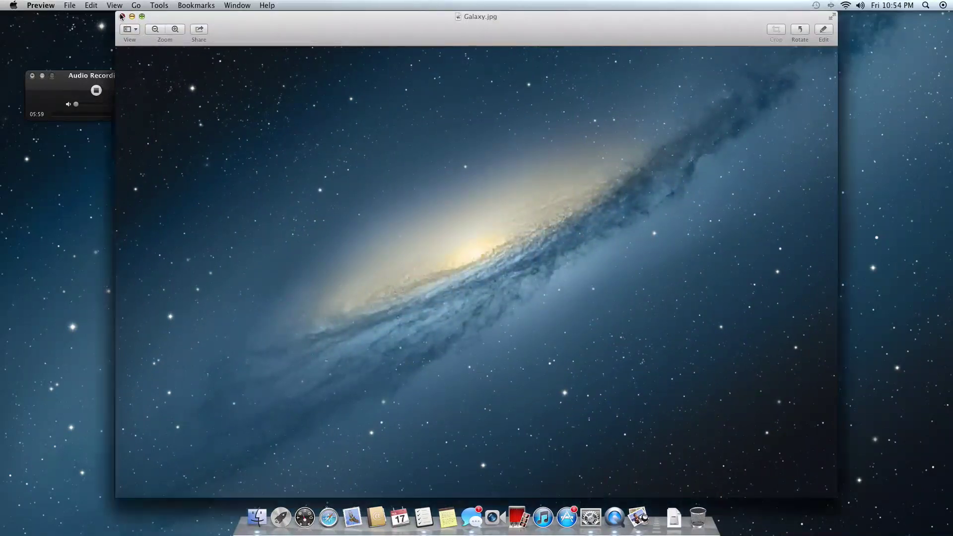
Preview Galaxy.jpg in Quick Look again, then return System Preferences to Show All and close it
{"action": "left_click", "coordinate": [803, 199]}
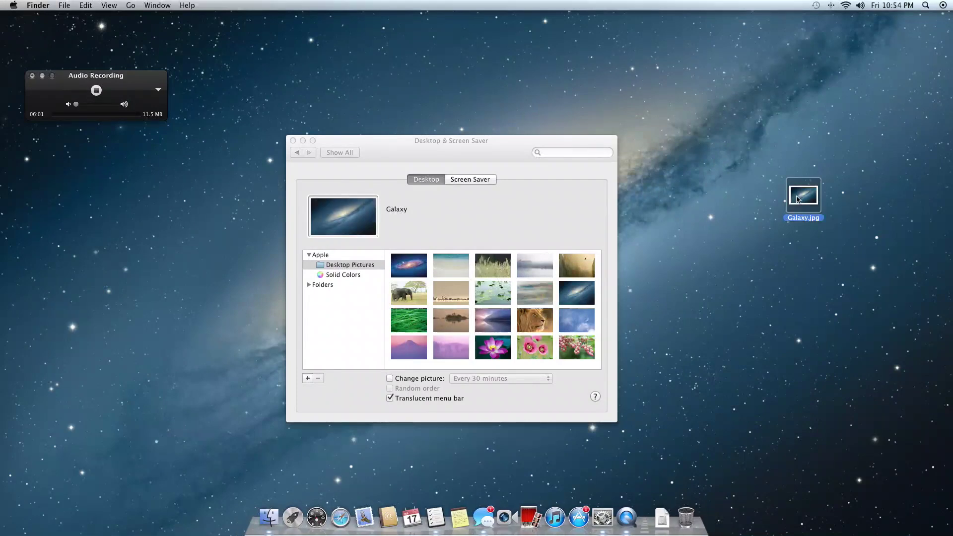
{"action": "key", "text": "space"}
{"action": "key", "text": "space"}
{"action": "left_click", "coordinate": [350, 154]}
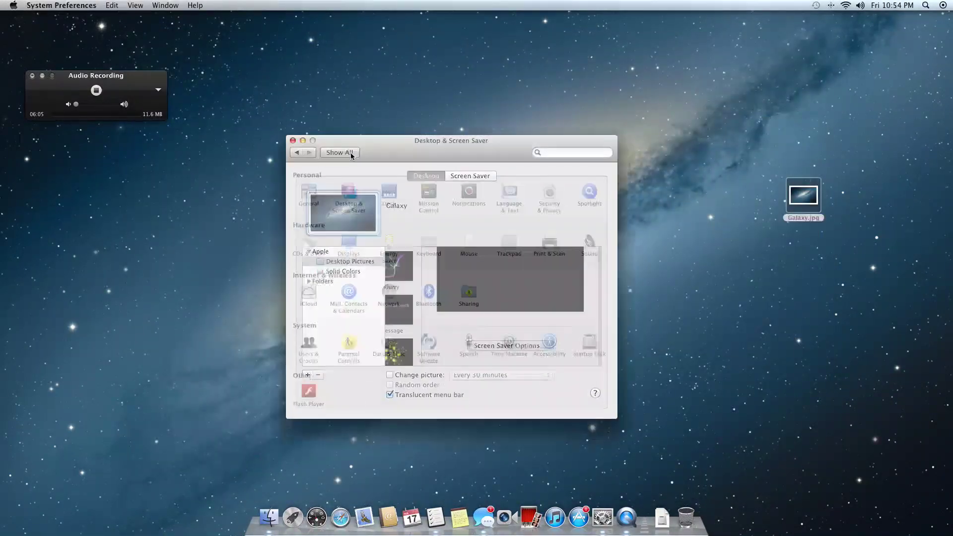
{"action": "left_click", "coordinate": [292, 141]}
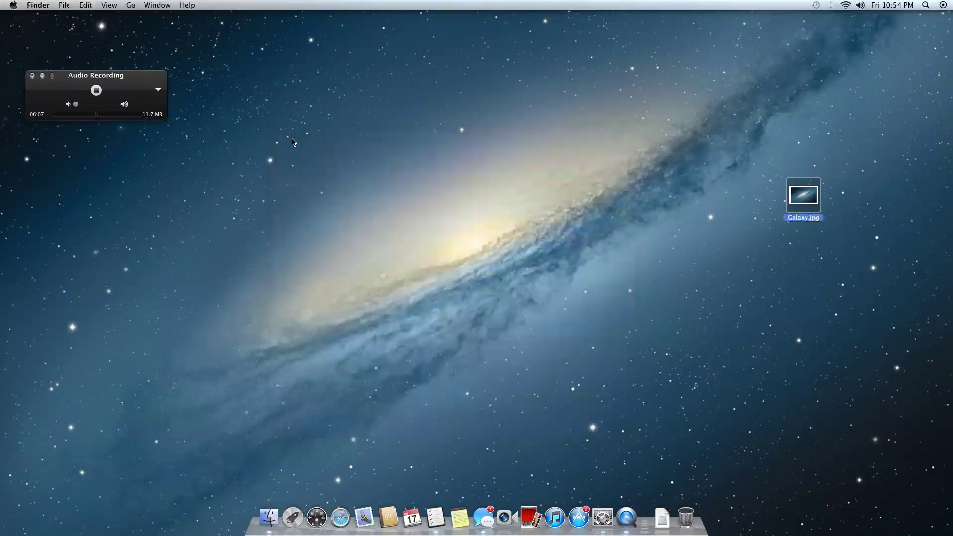